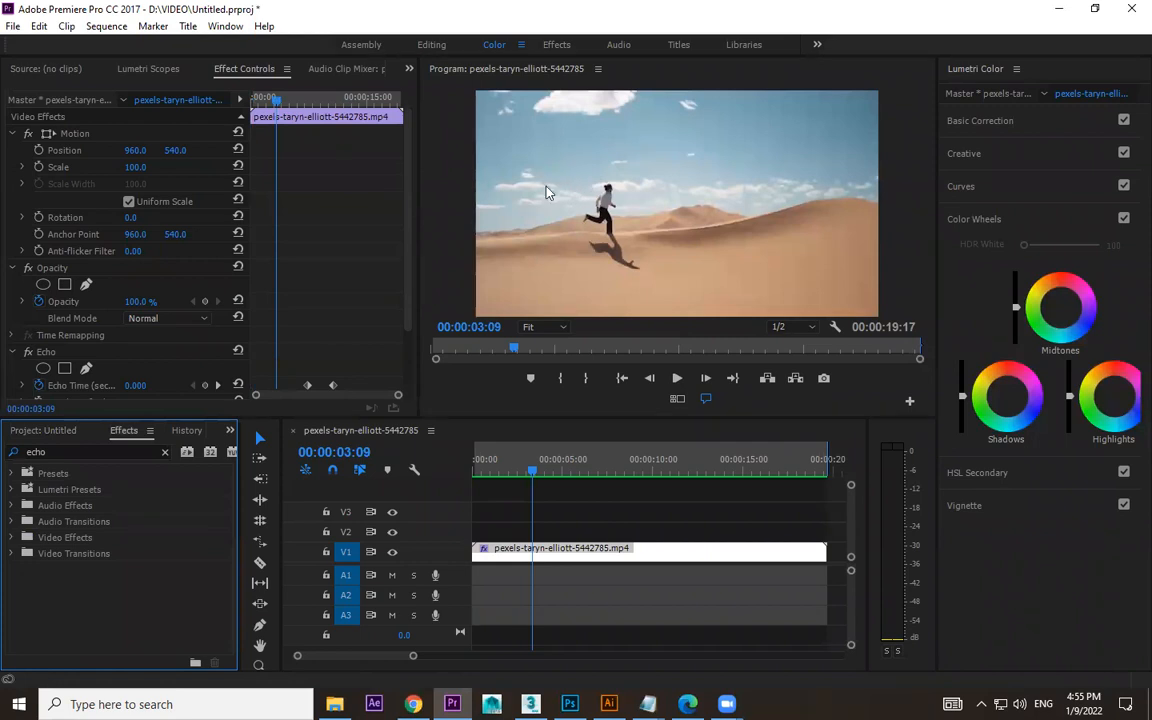
Review the running man clip across the sequence to examine its existing Echo effect.
click(560, 466)
click(592, 466)
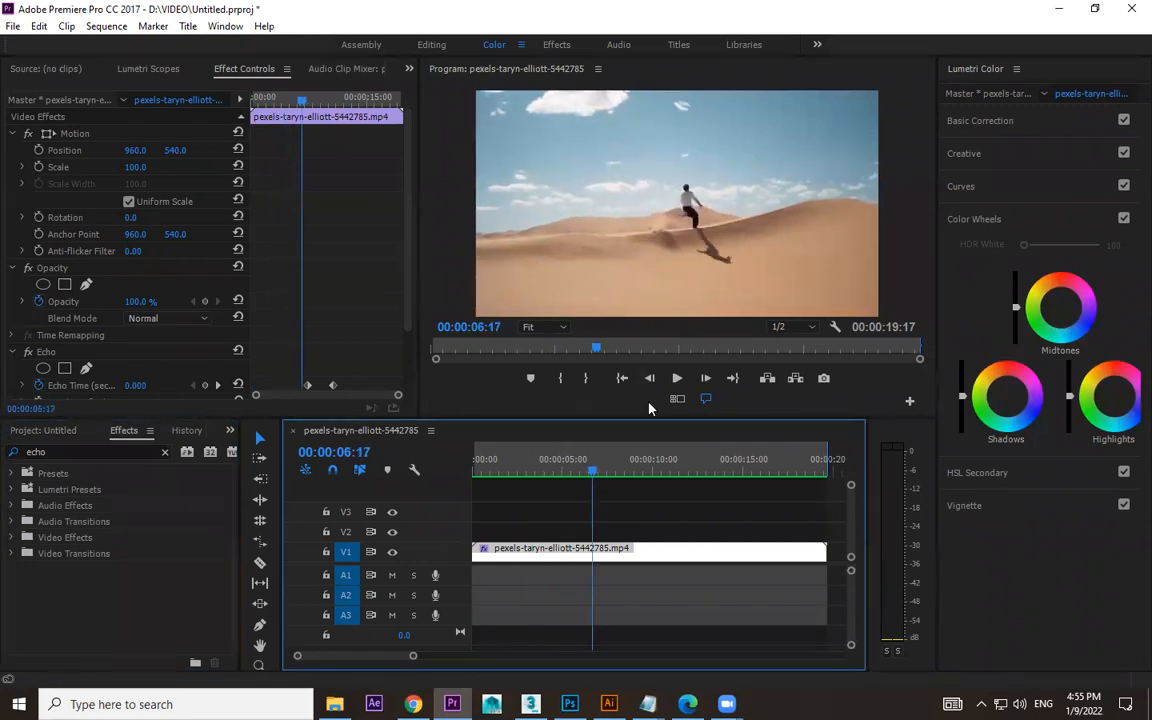
drag(650, 467, 656, 469)
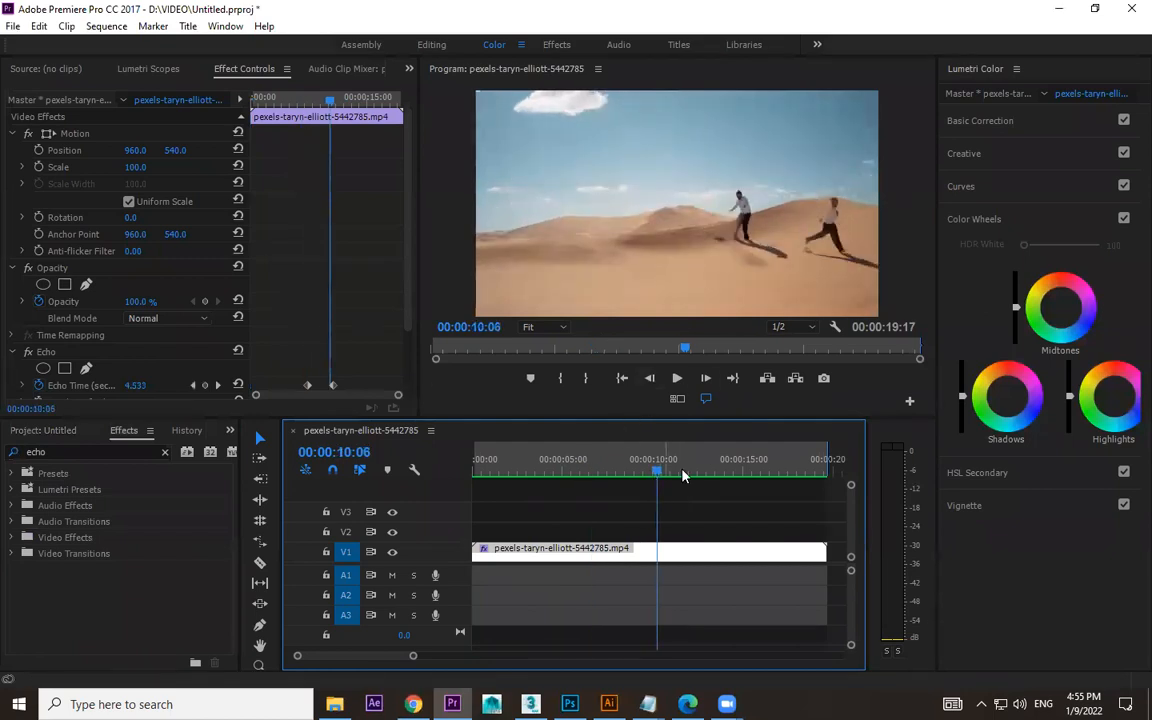
drag(656, 469, 619, 470)
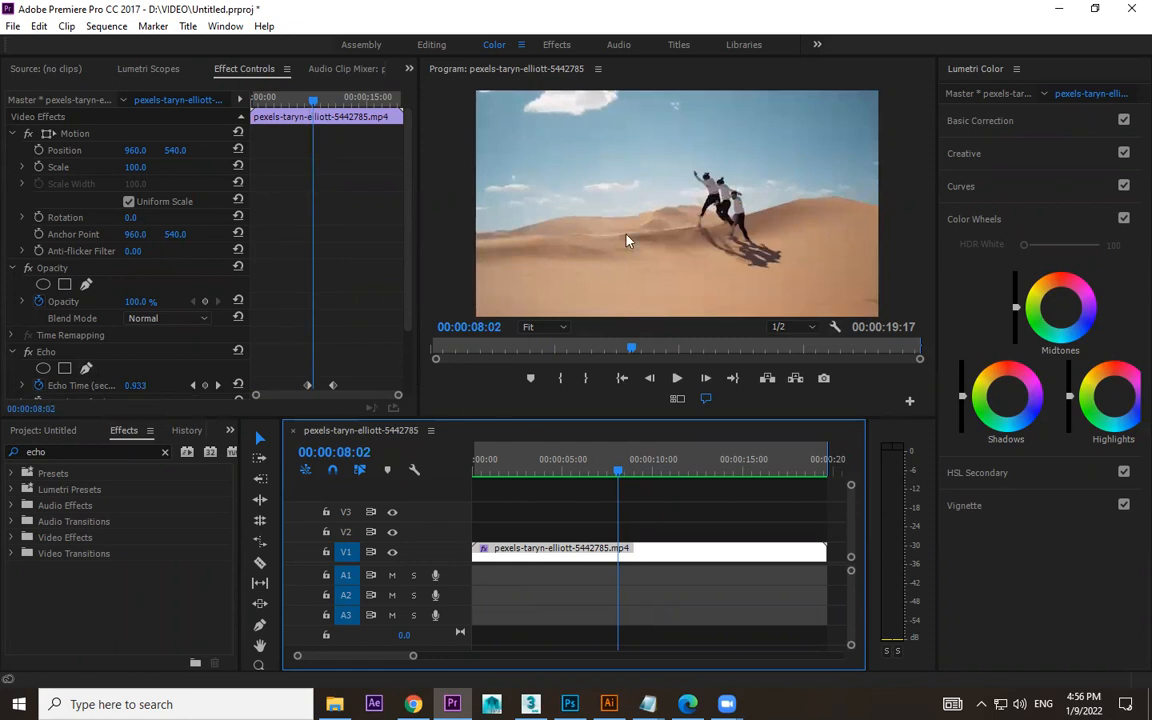
drag(617, 470, 569, 470)
click(522, 470)
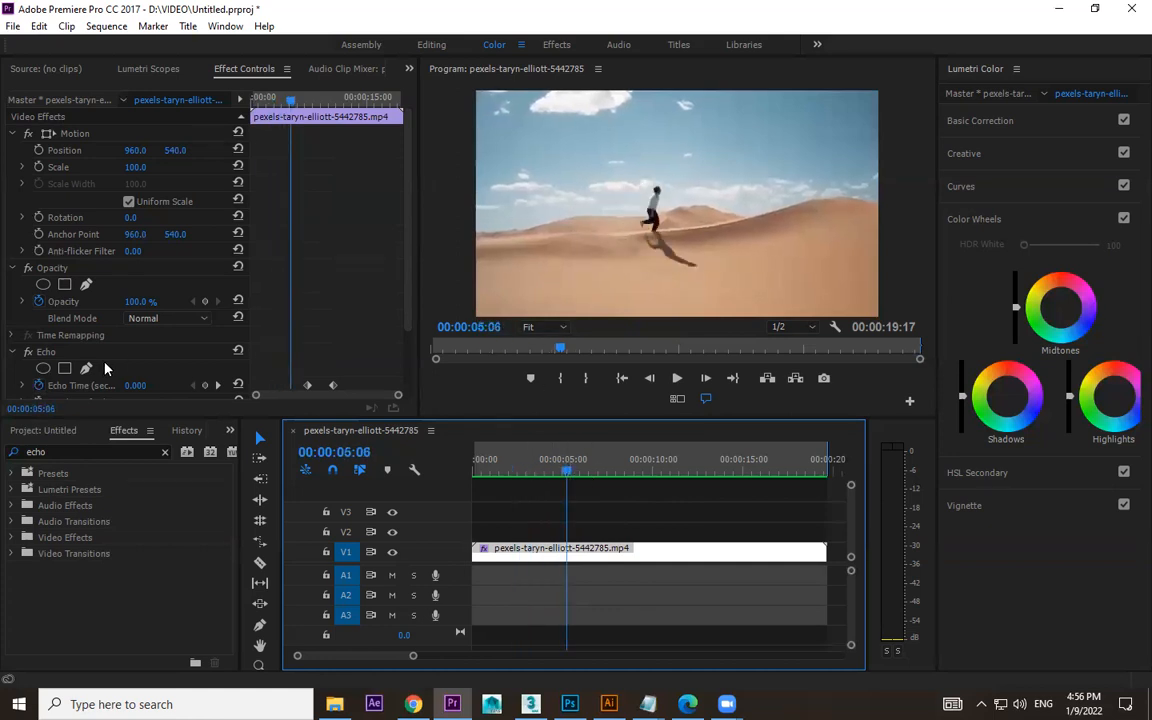
Remove the Echo effect from the desert clip and return to the start of the sequence.
click(45, 355)
key(Delete)
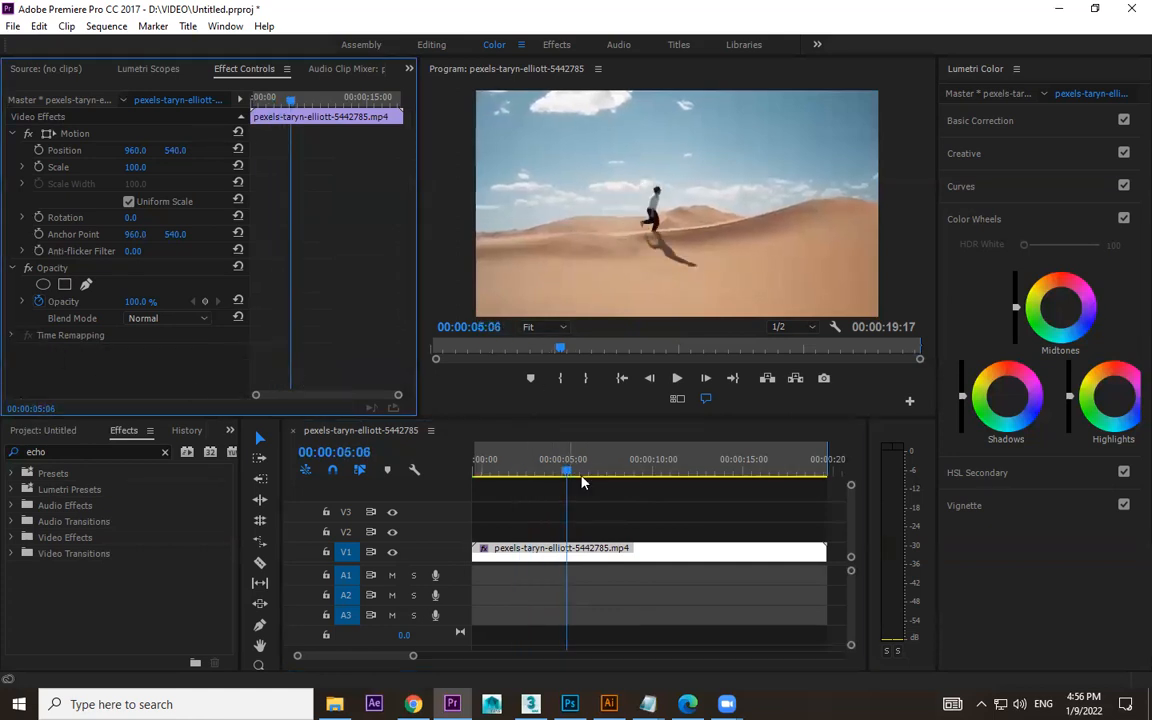
click(583, 484)
key(Home)
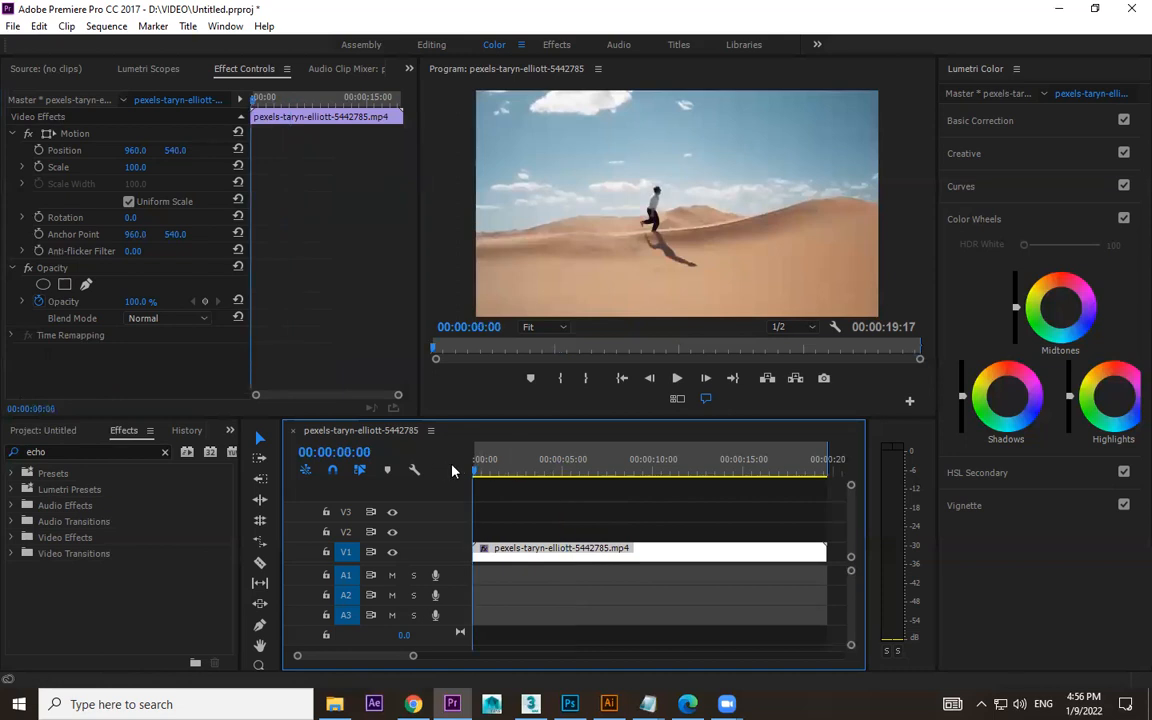
Locate the runner's frame at 00:00:01:15 and add a marker to the clip there.
key(minus)
key(backslash)
key(space)
key(space)
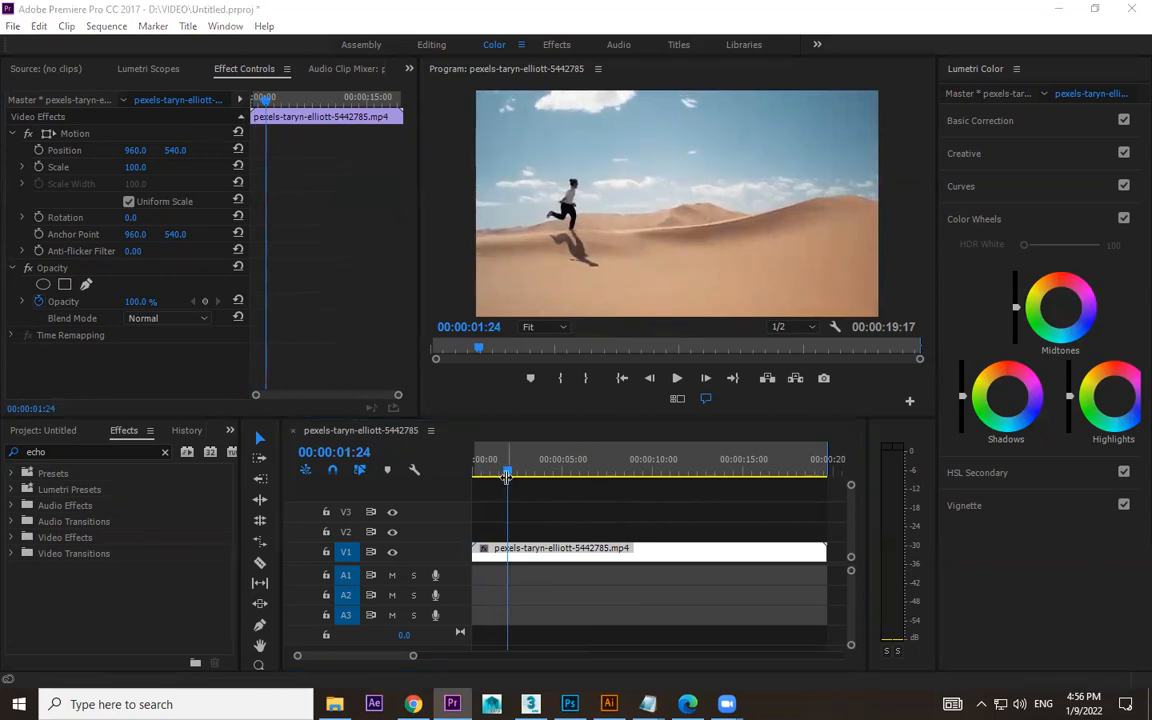
mouse_move(517, 478)
mouse_down()
mouse_move(550, 478)
mouse_move(468, 458)
mouse_move(501, 465)
mouse_up()
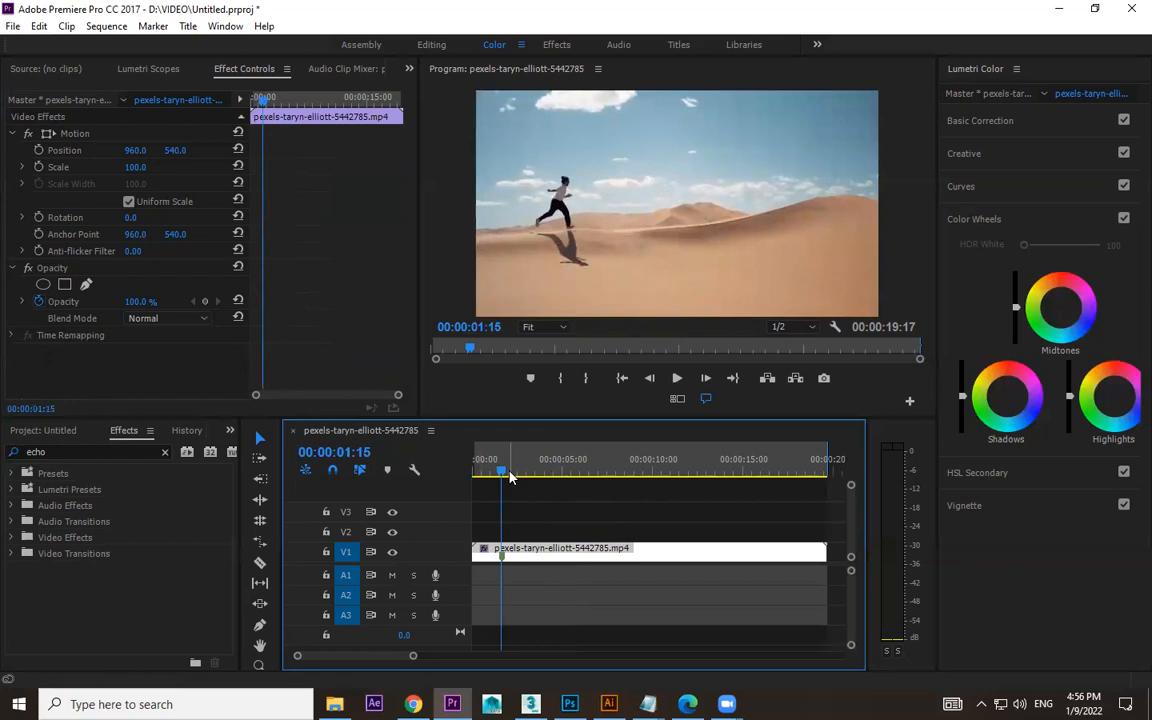
key(equal)
key(equal)
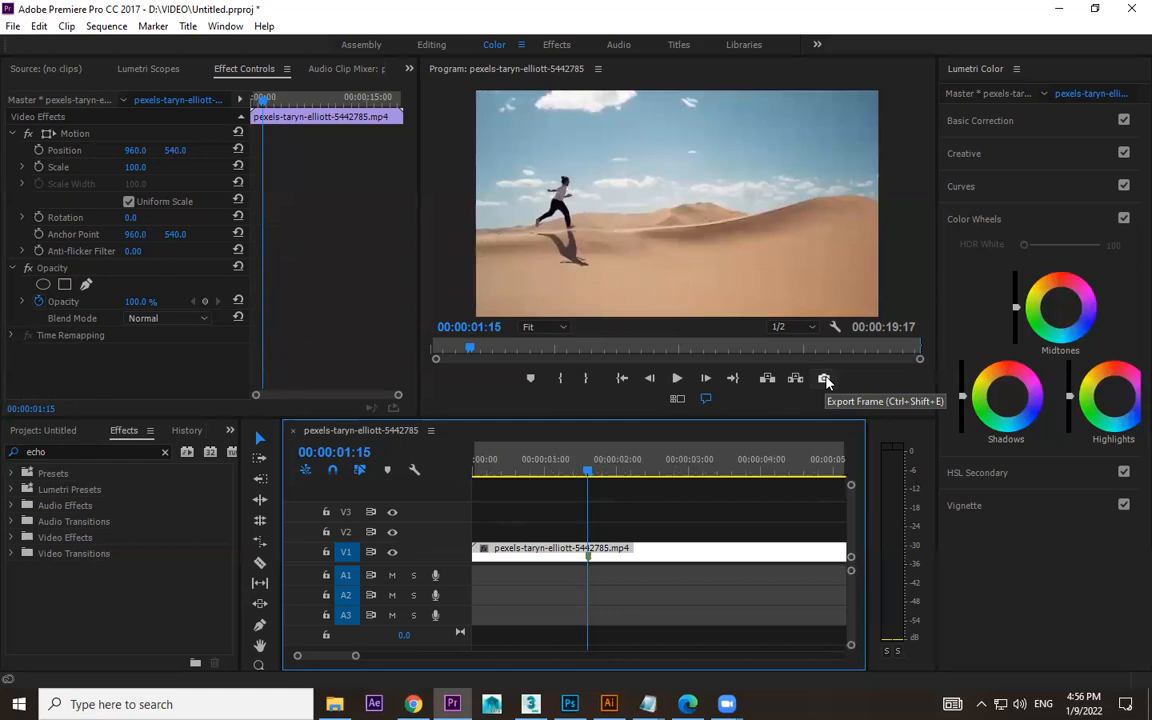
Export the frame at 00:00:01:15 to the Desktop as a PNG named 1a.
click(911, 402)
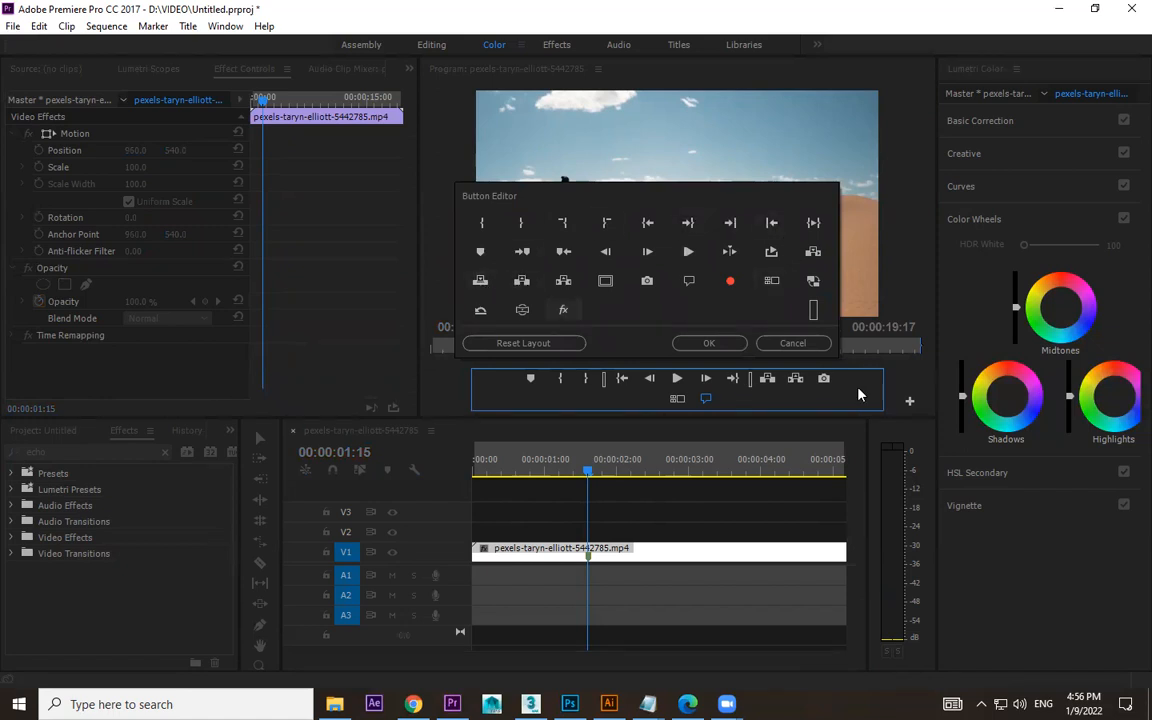
click(787, 348)
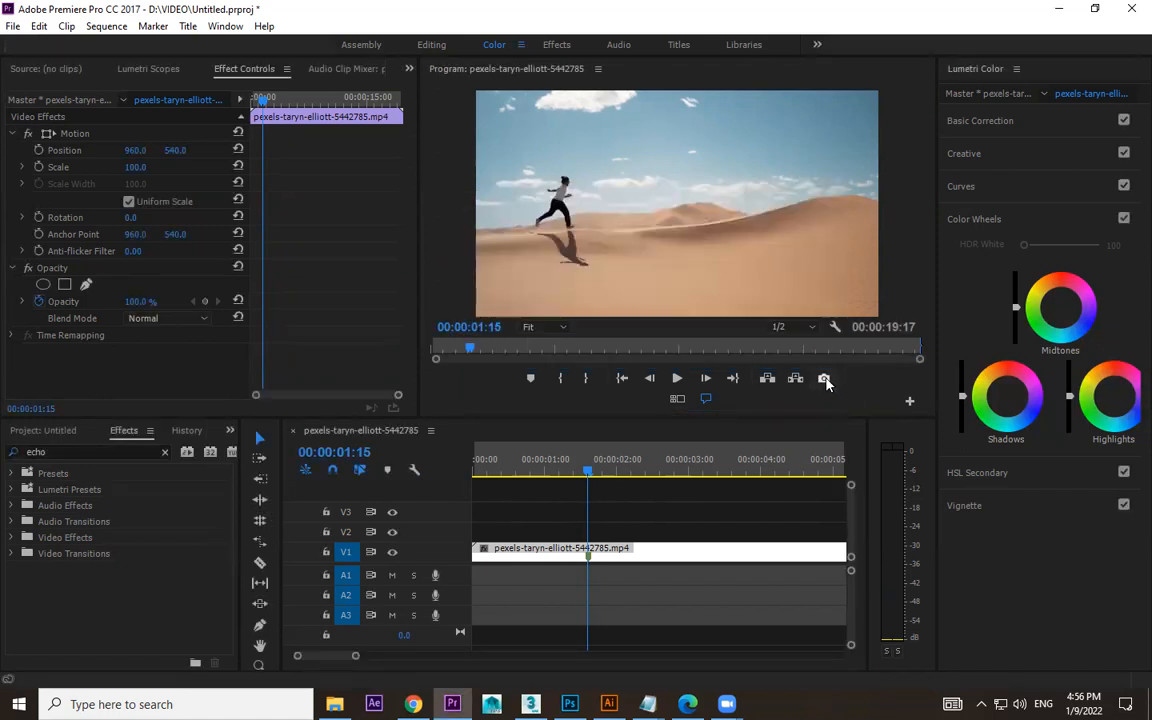
click(824, 379)
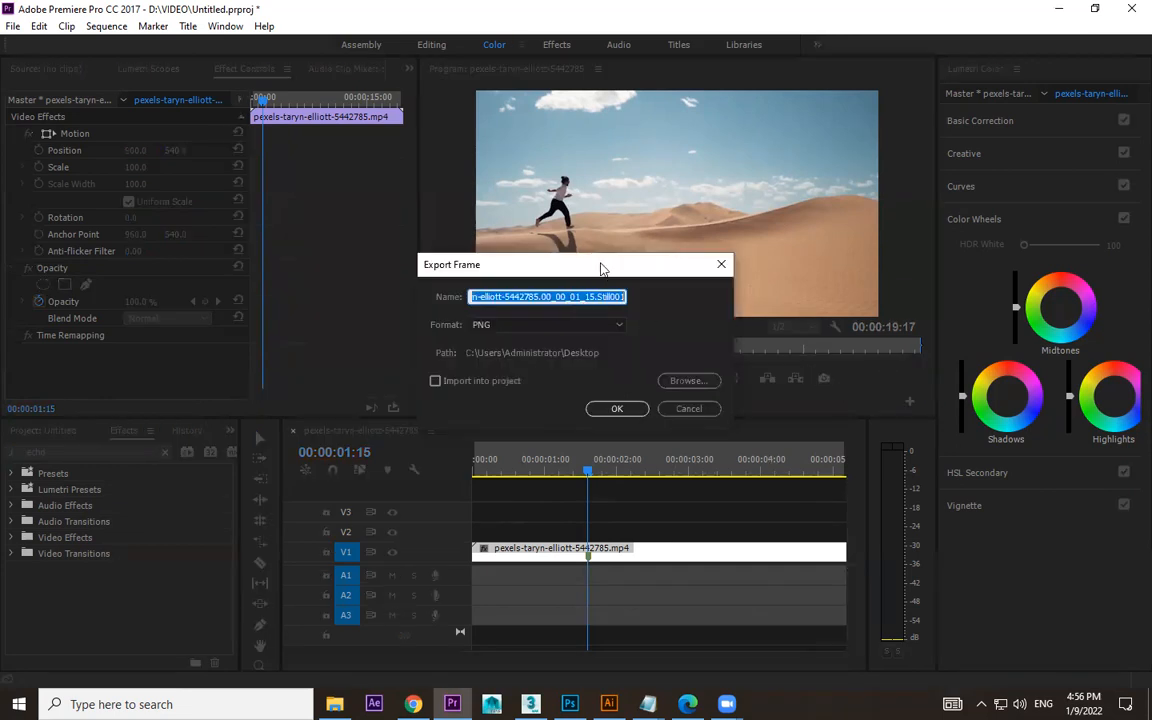
drag(603, 268, 955, 170)
click(977, 231)
click(975, 231)
click(960, 200)
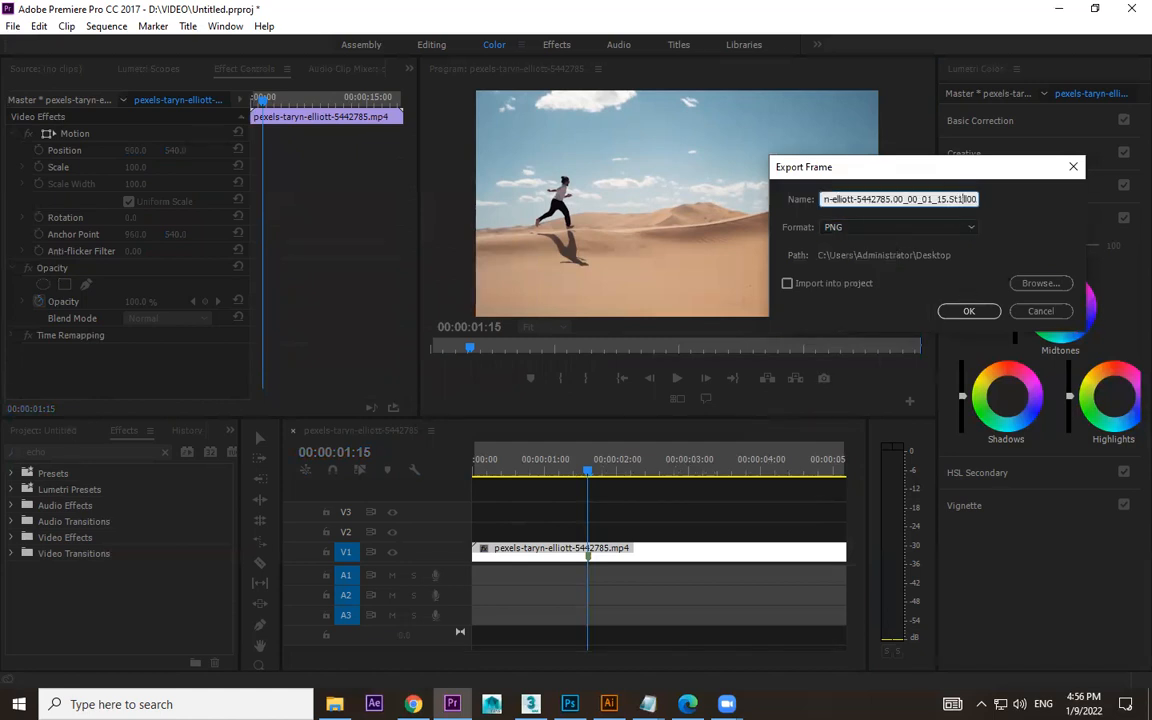
double_click(952, 198)
text(1a)
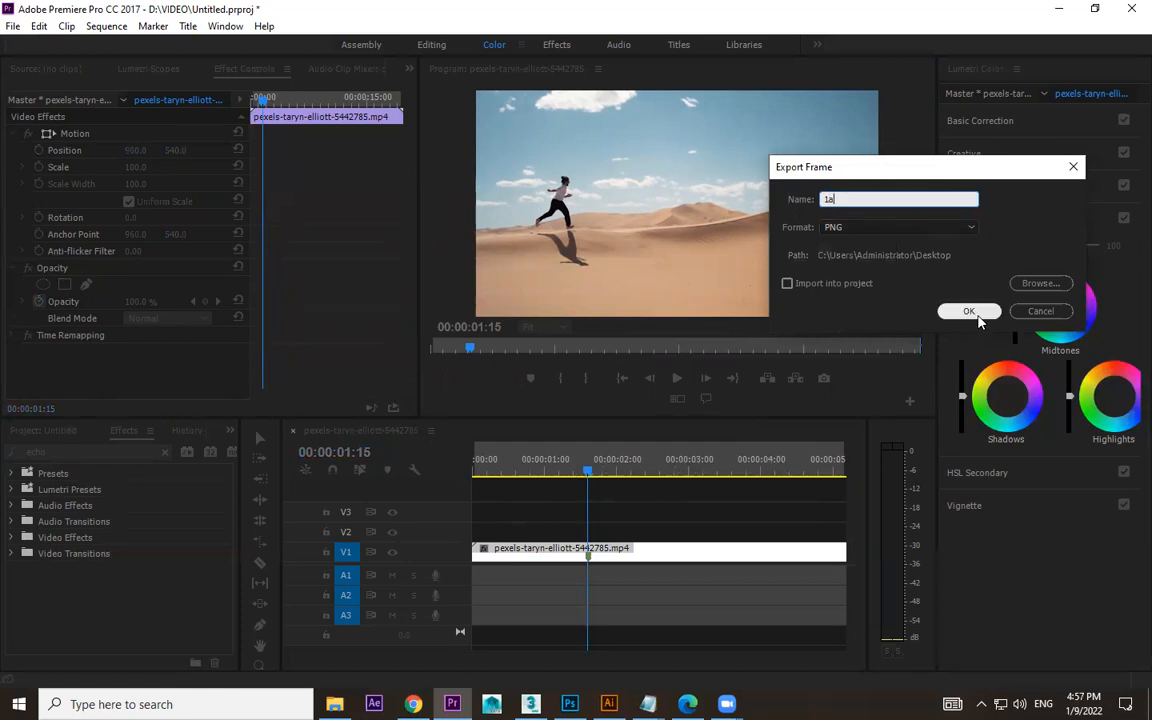
click(969, 311)
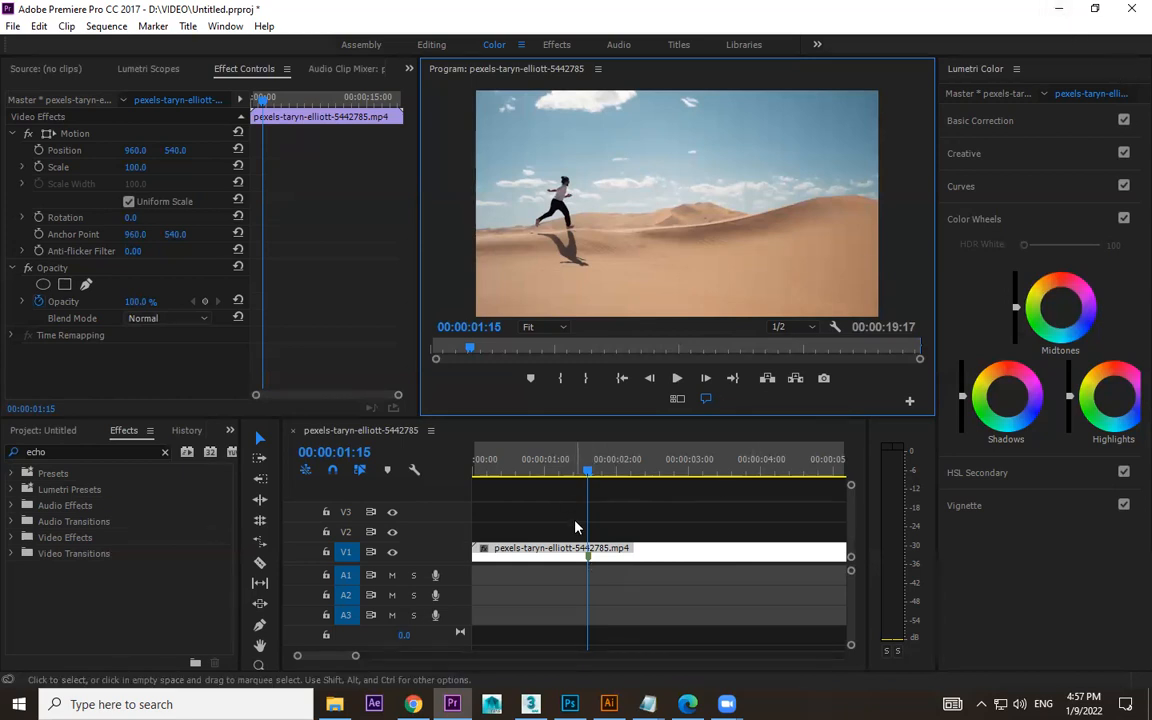
Switch to the desktop and move 1a.png to the free spot beside New folder.
click(1059, 9)
drag(629, 33, 635, 375)
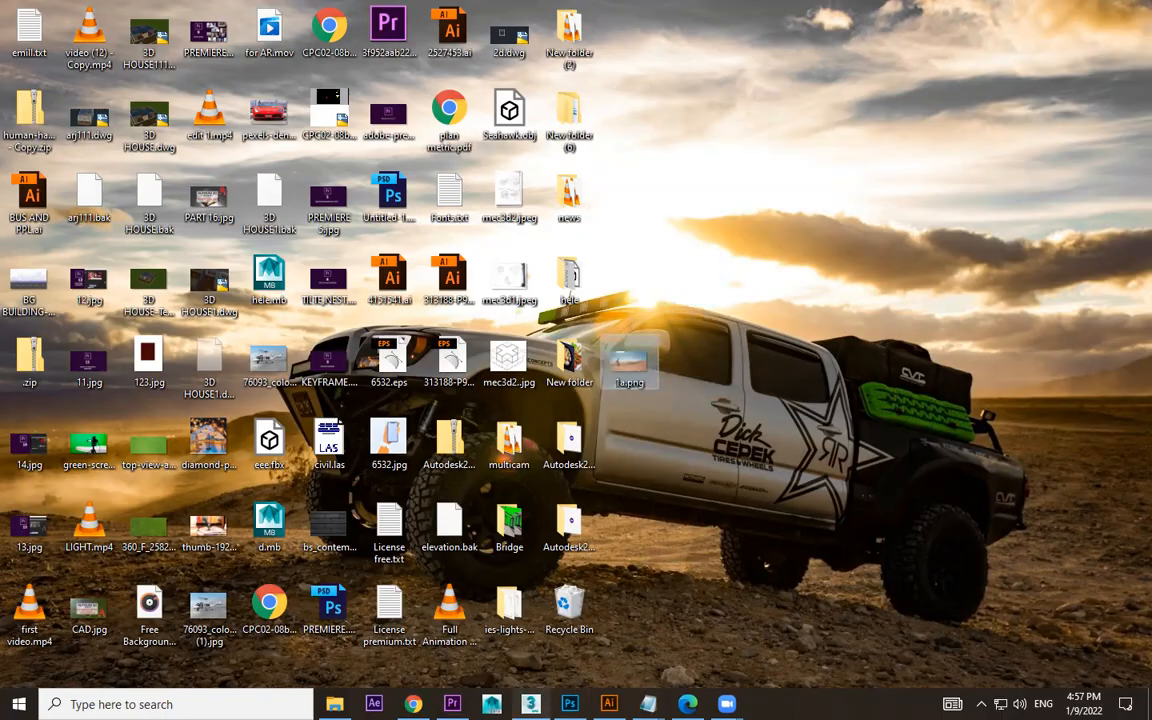
click(452, 704)
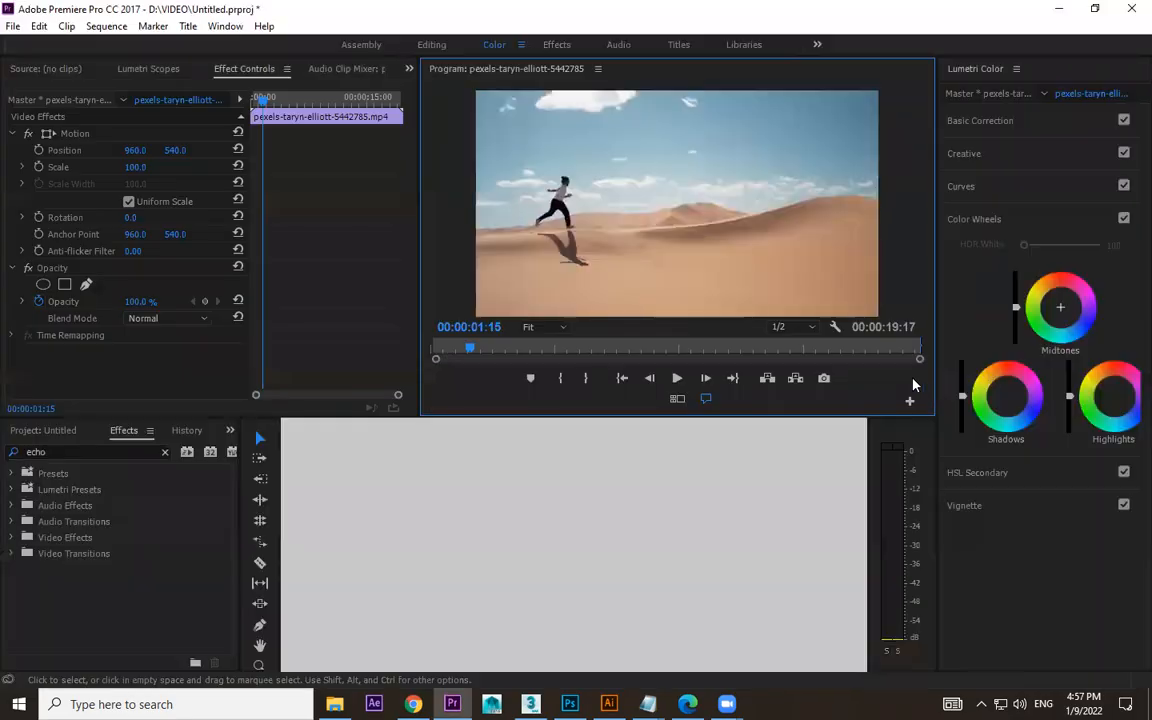
click(824, 379)
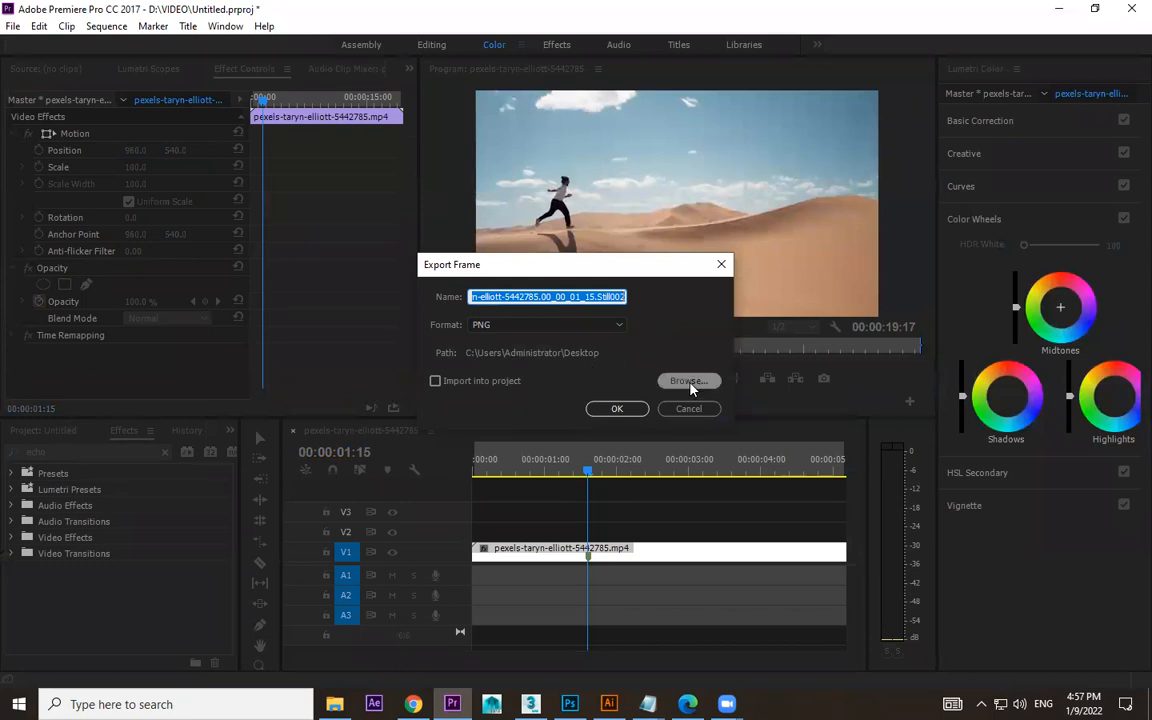
click(676, 408)
Open 1a.png from the desktop in Photoshop.
click(1062, 9)
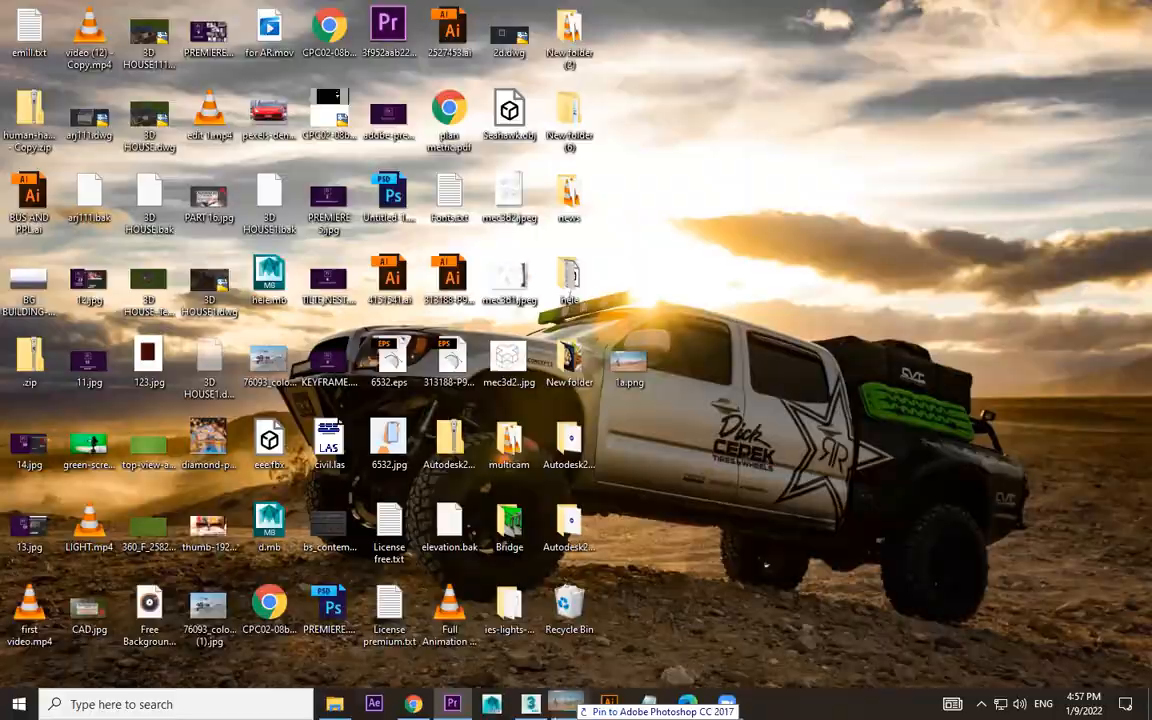
click(570, 704)
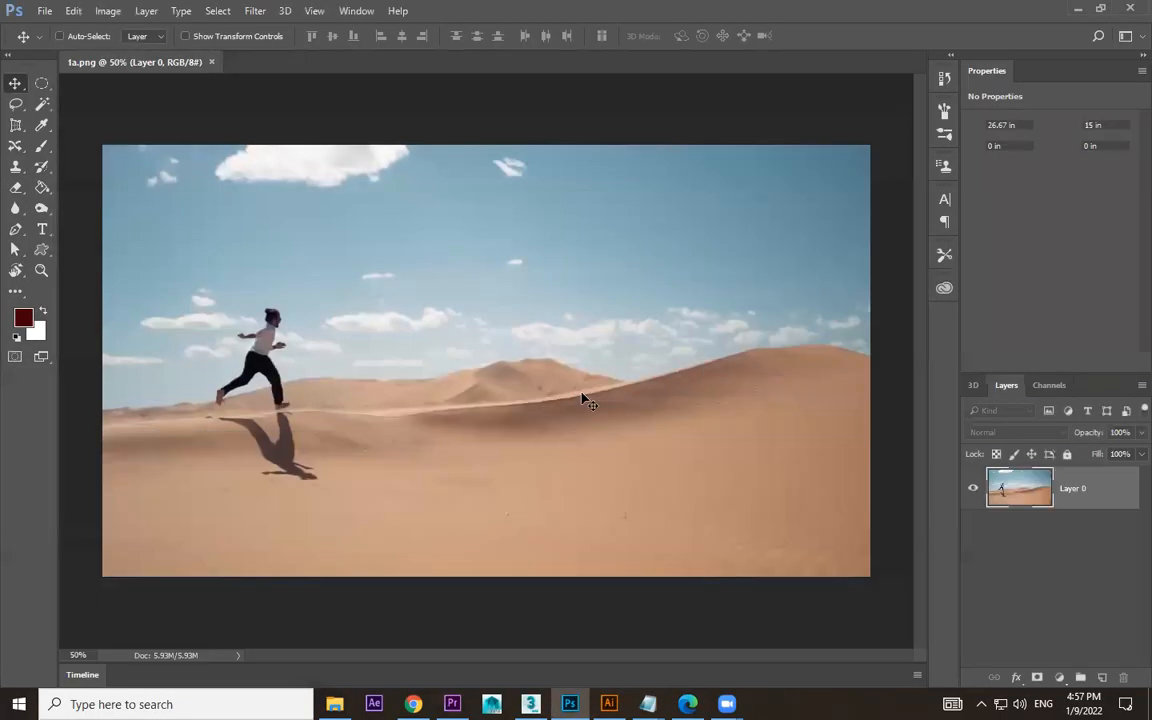
Select the running man's body with the Quick Selection tool, from his shirt down to the rear ankle.
key(p)
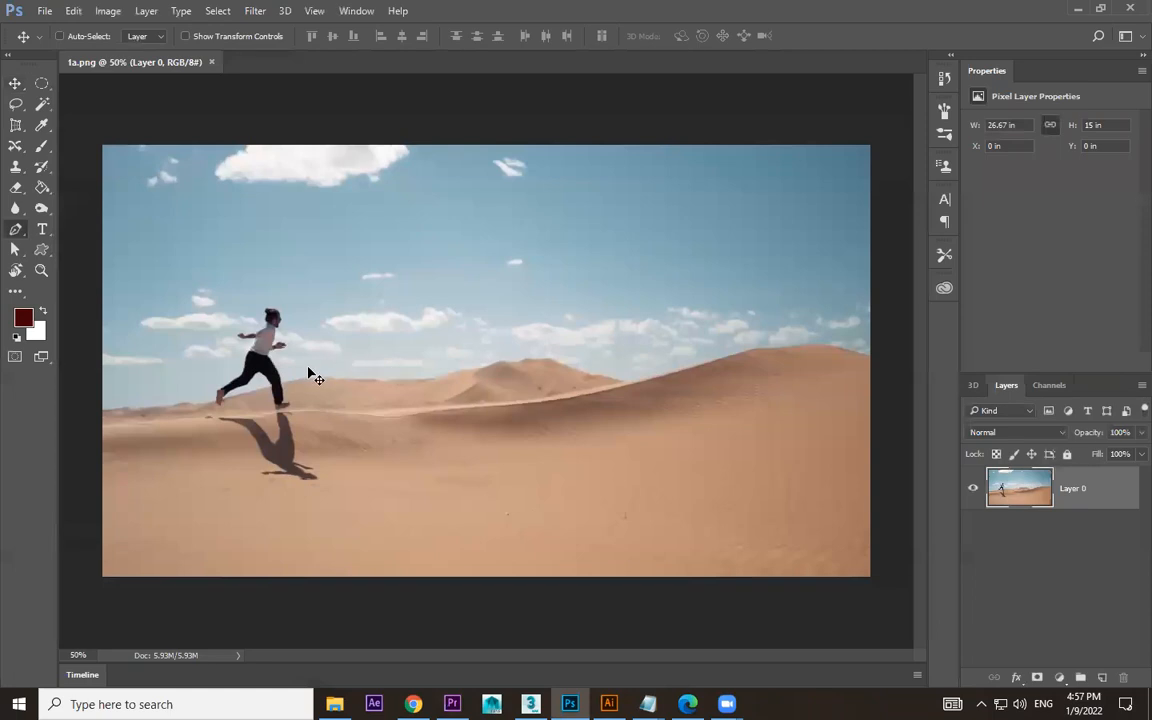
key(ctrl+plus)
key(ctrl+plus)
drag(242, 366, 697, 386)
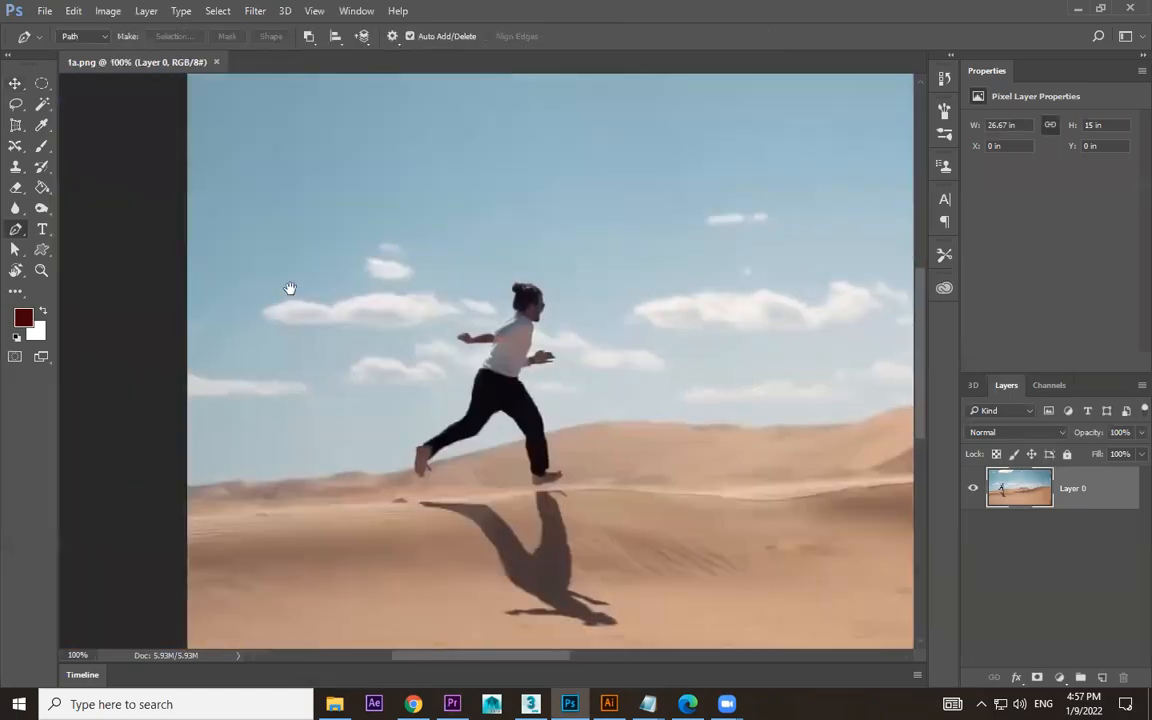
right_click(42, 104)
click(99, 100)
mouse_move(495, 360)
mouse_down()
mouse_move(525, 300)
mouse_move(491, 401)
mouse_move(420, 461)
mouse_move(425, 452)
mouse_up()
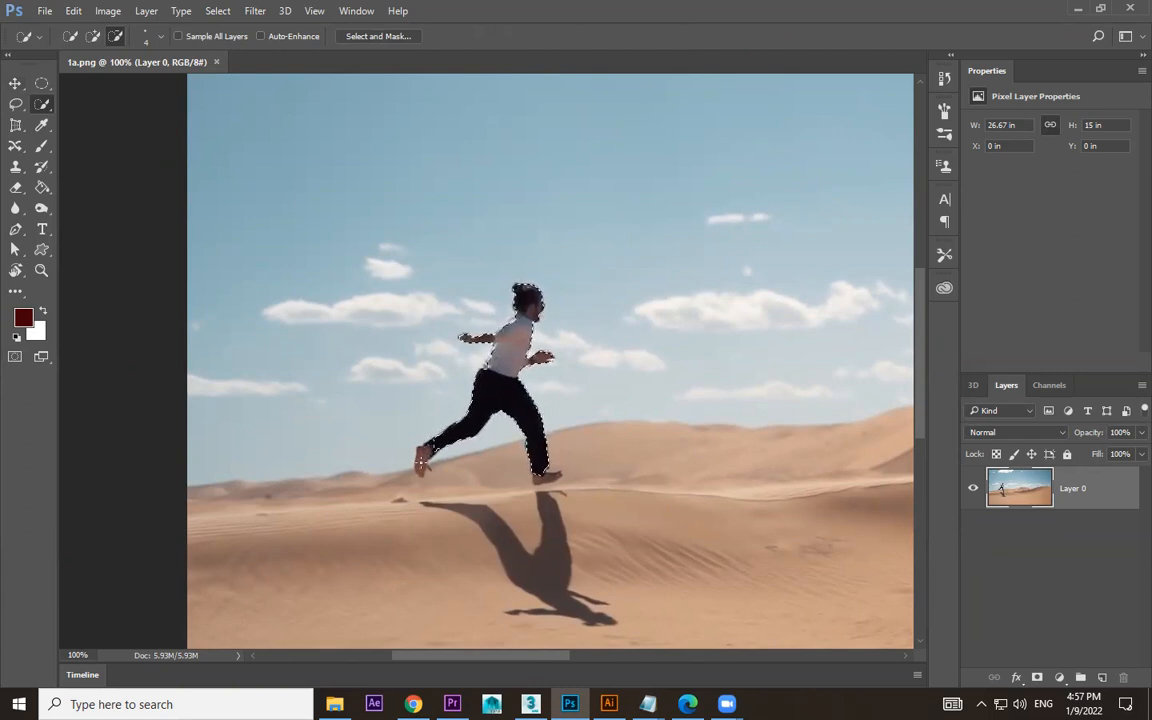
Add both of the runner's bare feet to the selection.
key(ctrl+plus)
scroll(602, 397, down, 3)
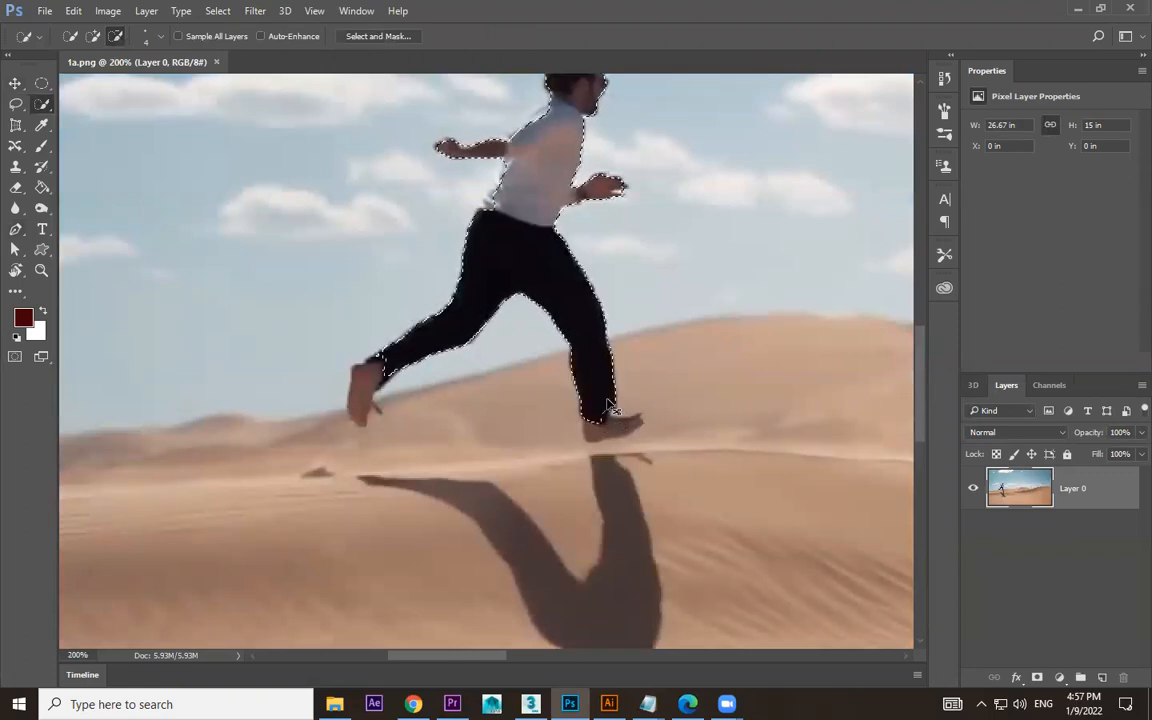
click(70, 36)
drag(604, 401, 609, 431)
key(ctrl+z)
click(90, 37)
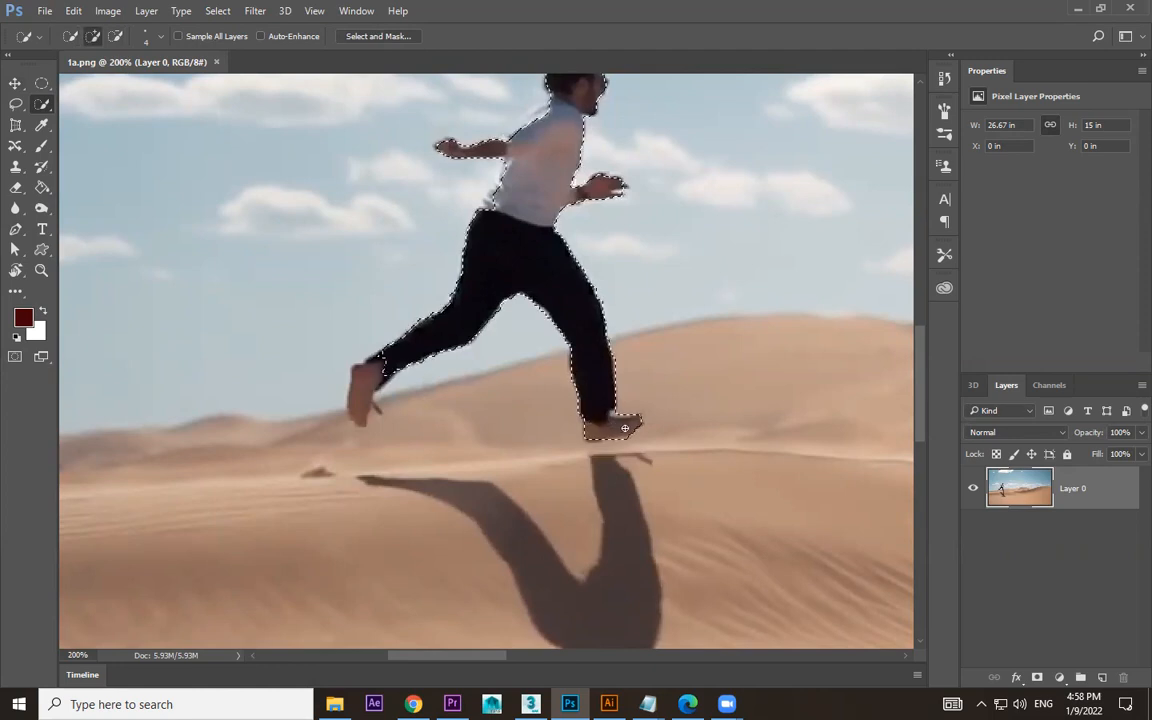
drag(368, 378, 359, 409)
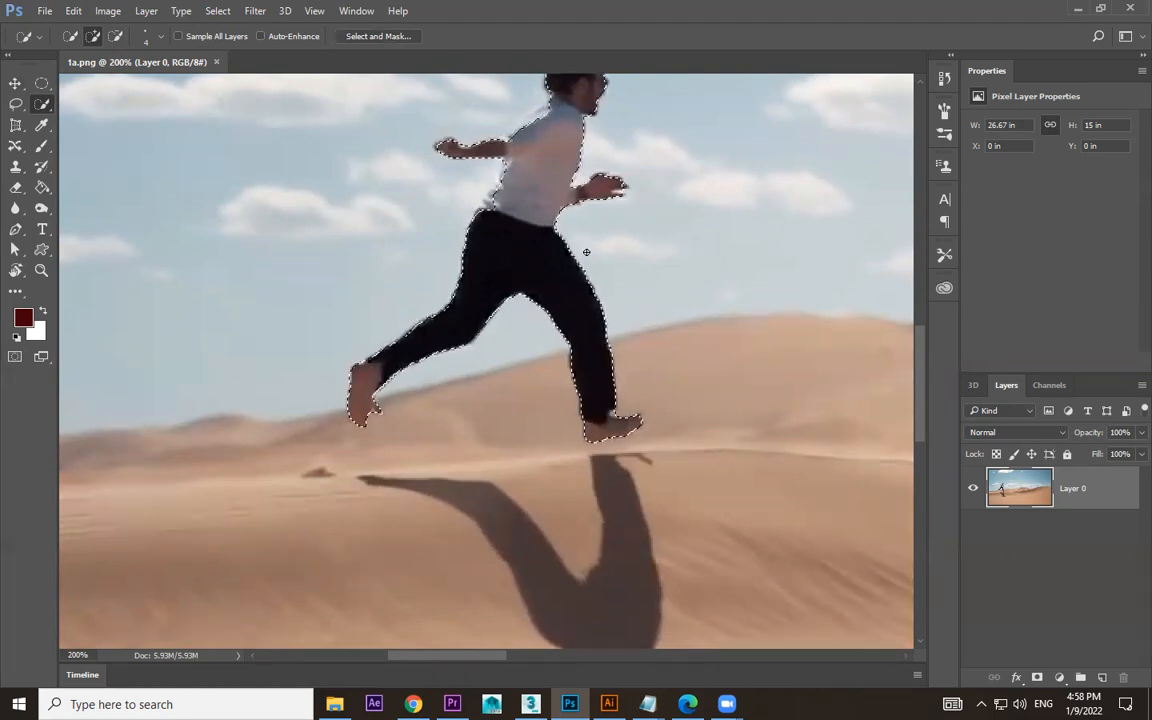
drag(572, 120, 517, 325)
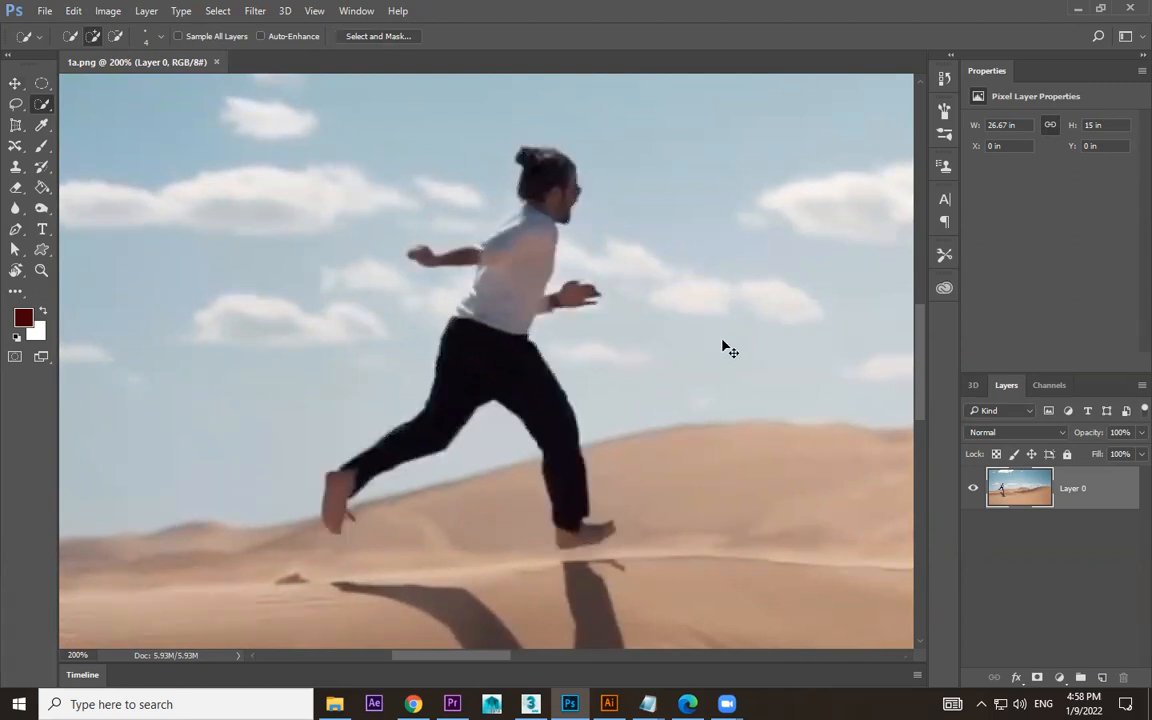
Invert the selection to delete the sky and dunes around the runner, and deselect.
key(ctrl+minus)
key(ctrl+minus)
key(ctrl+minus)
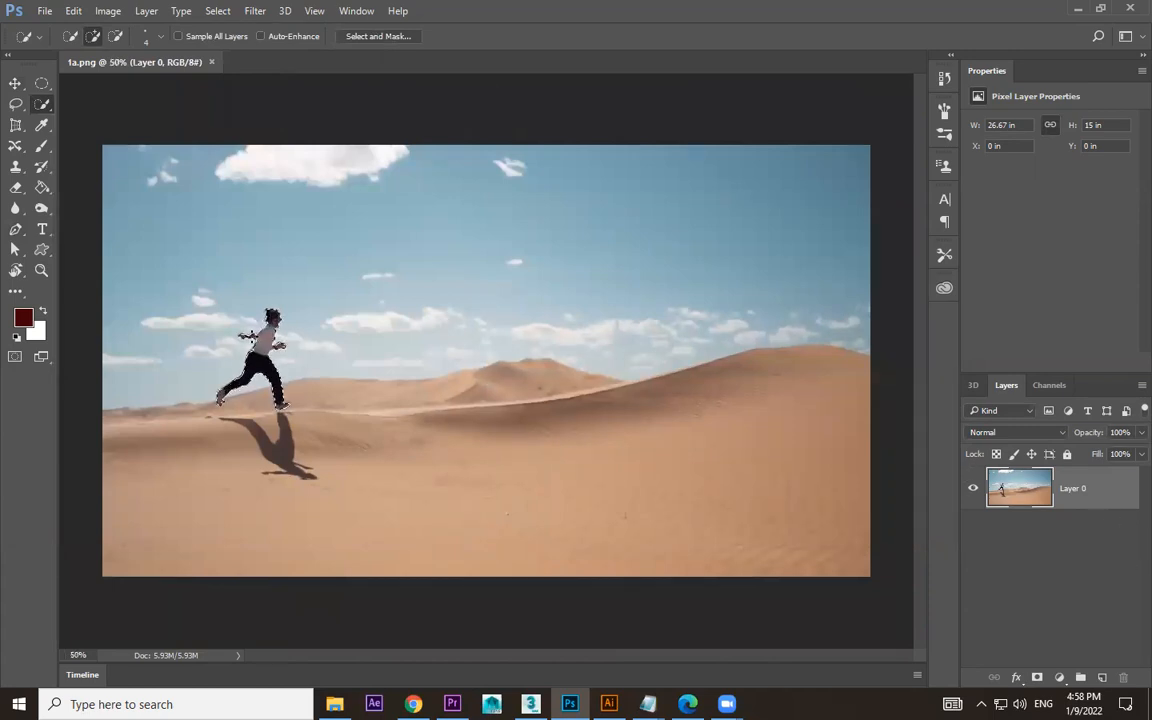
key(ctrl+shift+i)
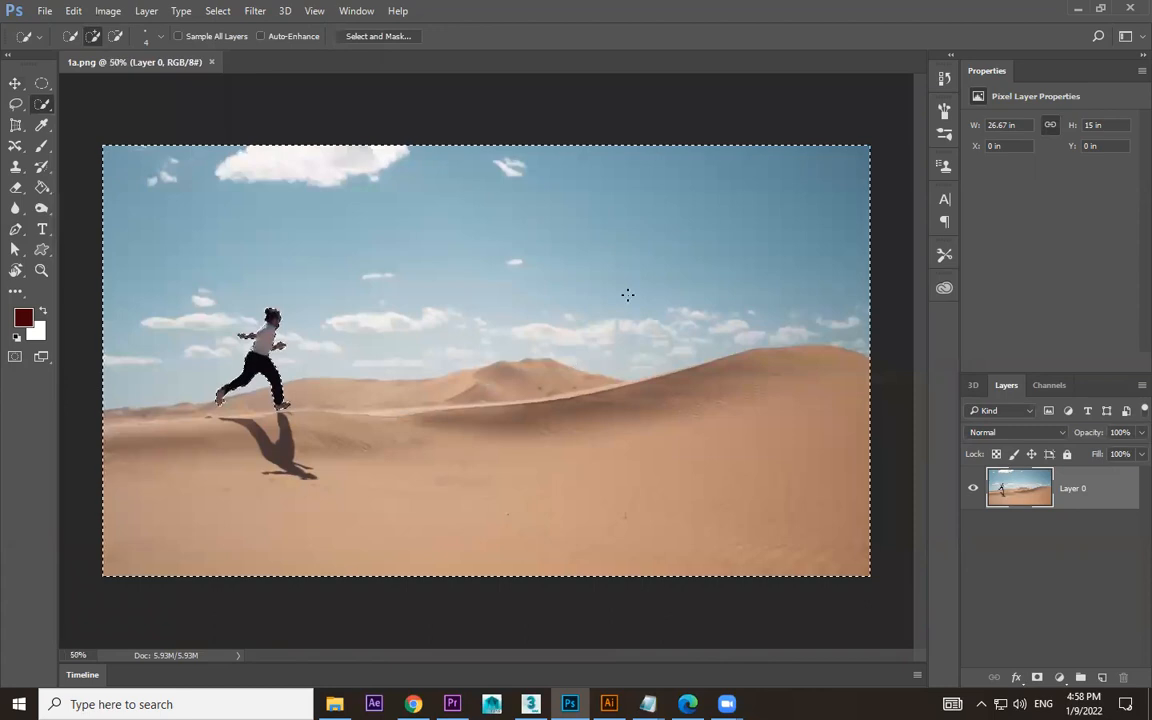
click(207, 12)
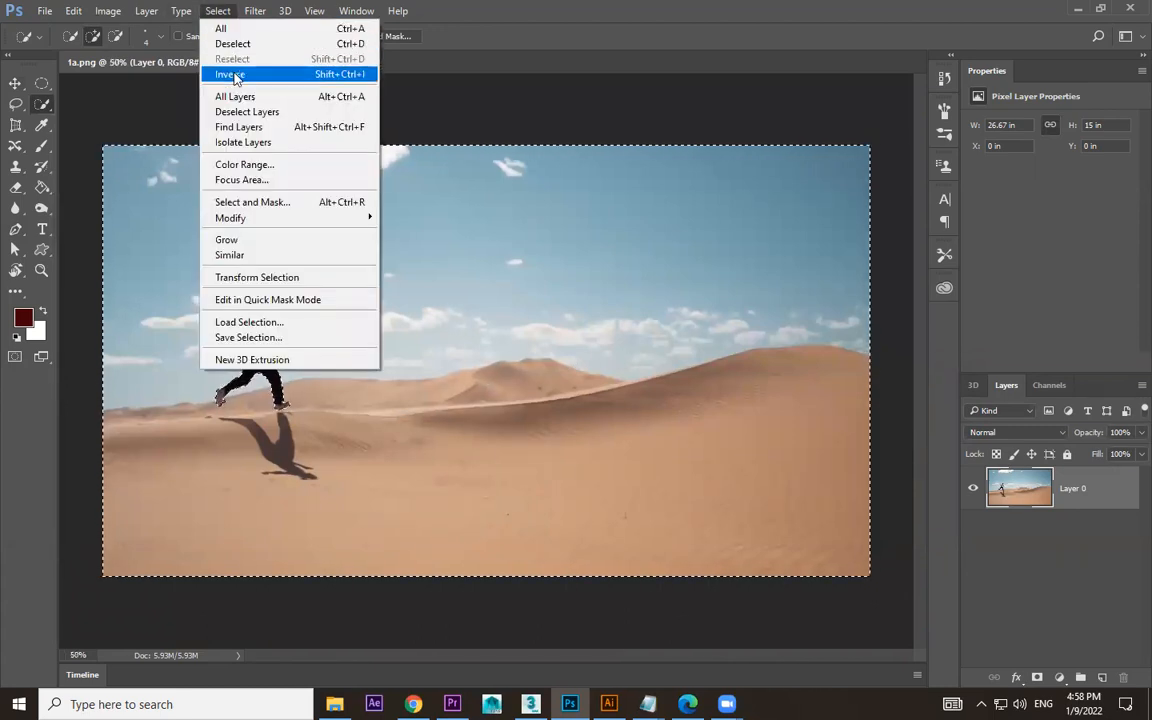
click(600, 119)
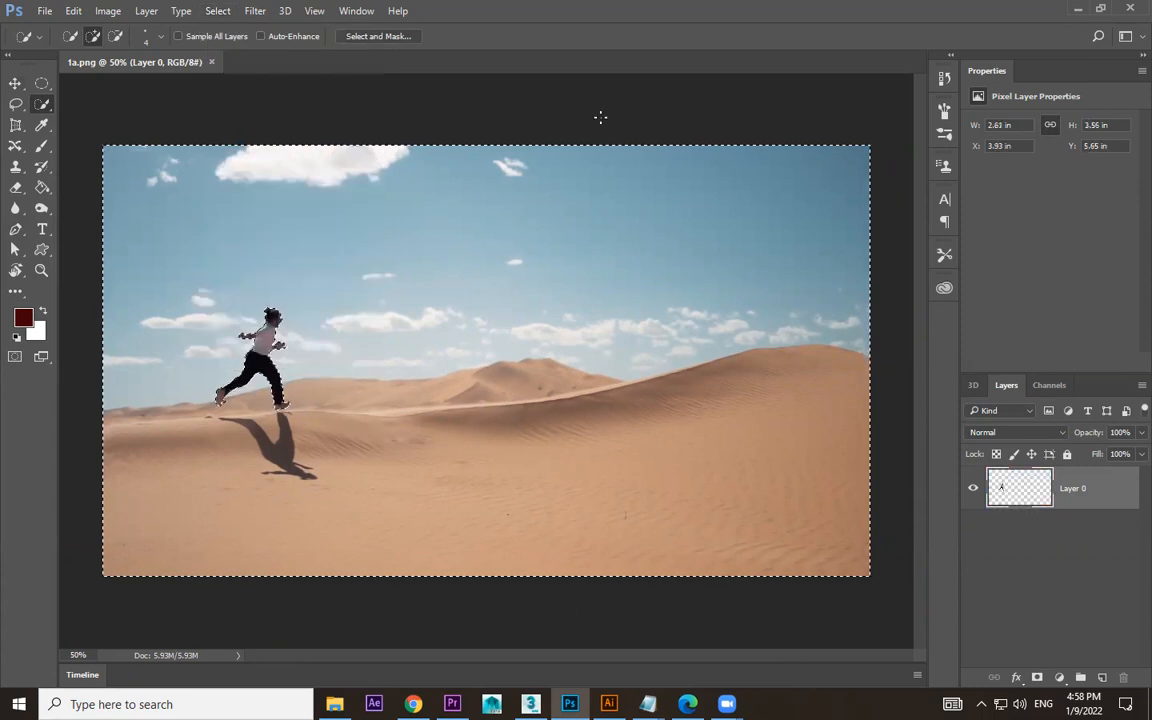
key(Delete)
key(ctrl+d)
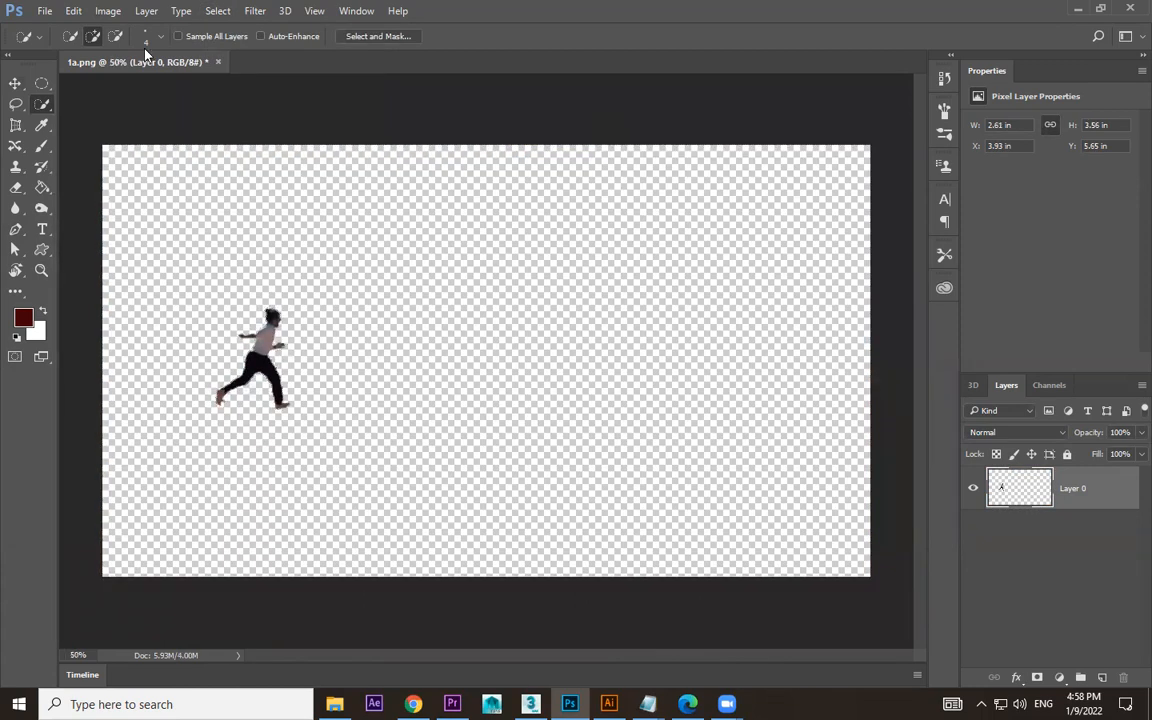
Save the runner cutout to the Desktop as a PNG named 1a copy.png.
click(45, 11)
click(85, 194)
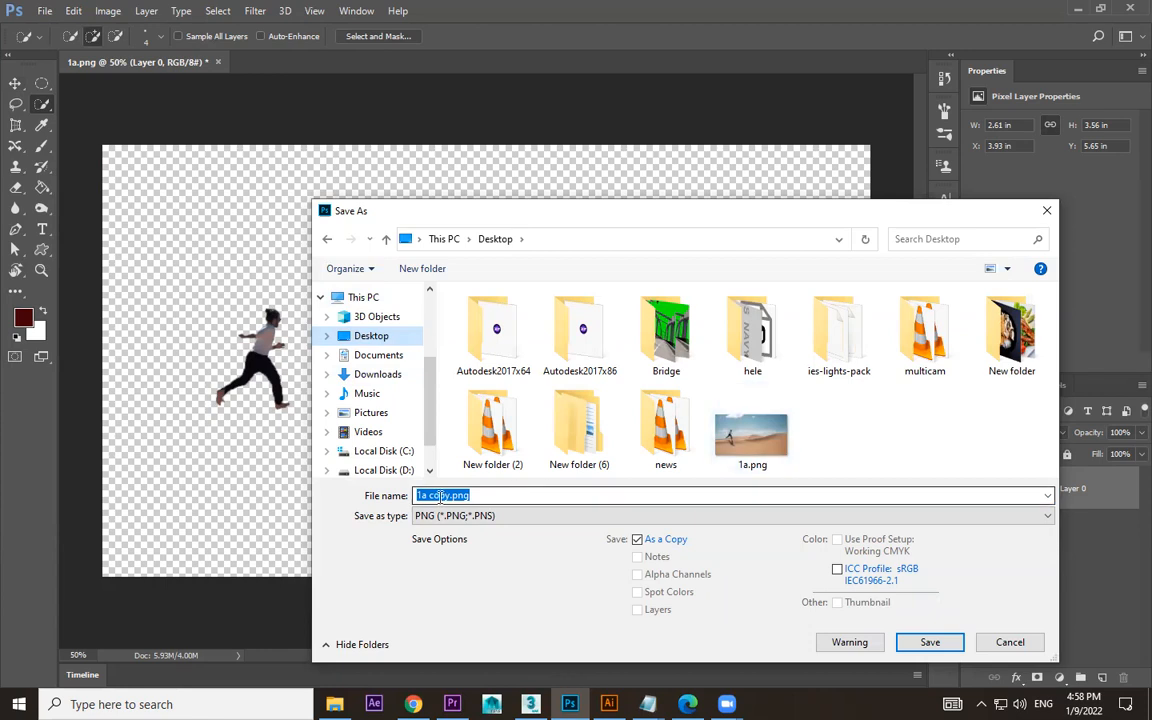
click(428, 497)
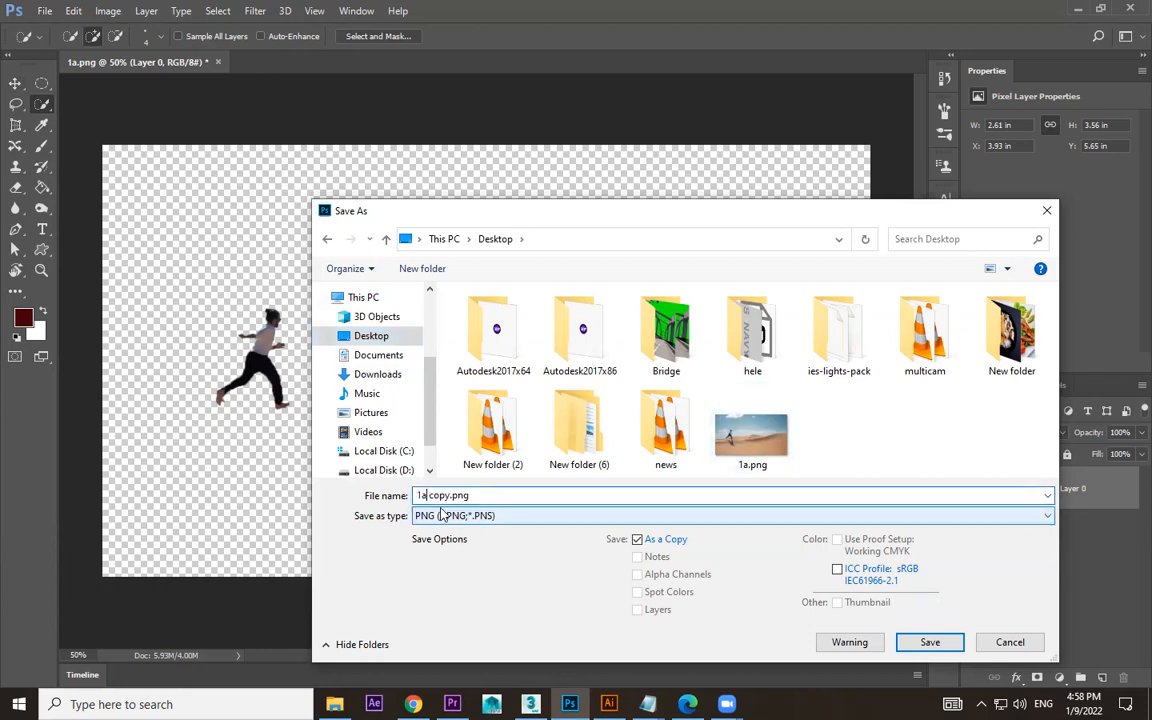
click(928, 644)
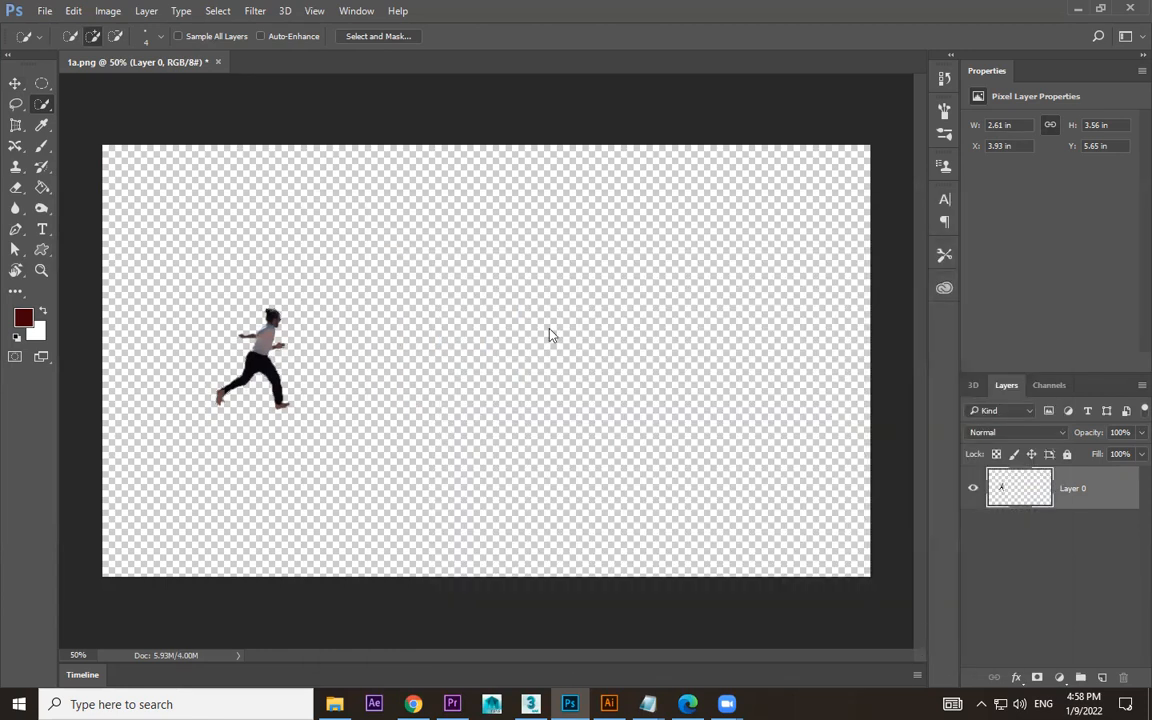
Accept the PNG options, then switch to Premiere Pro and place 1 copy.png from the Desktop on track V2 at 00:00:01:15.
click(566, 254)
click(1079, 13)
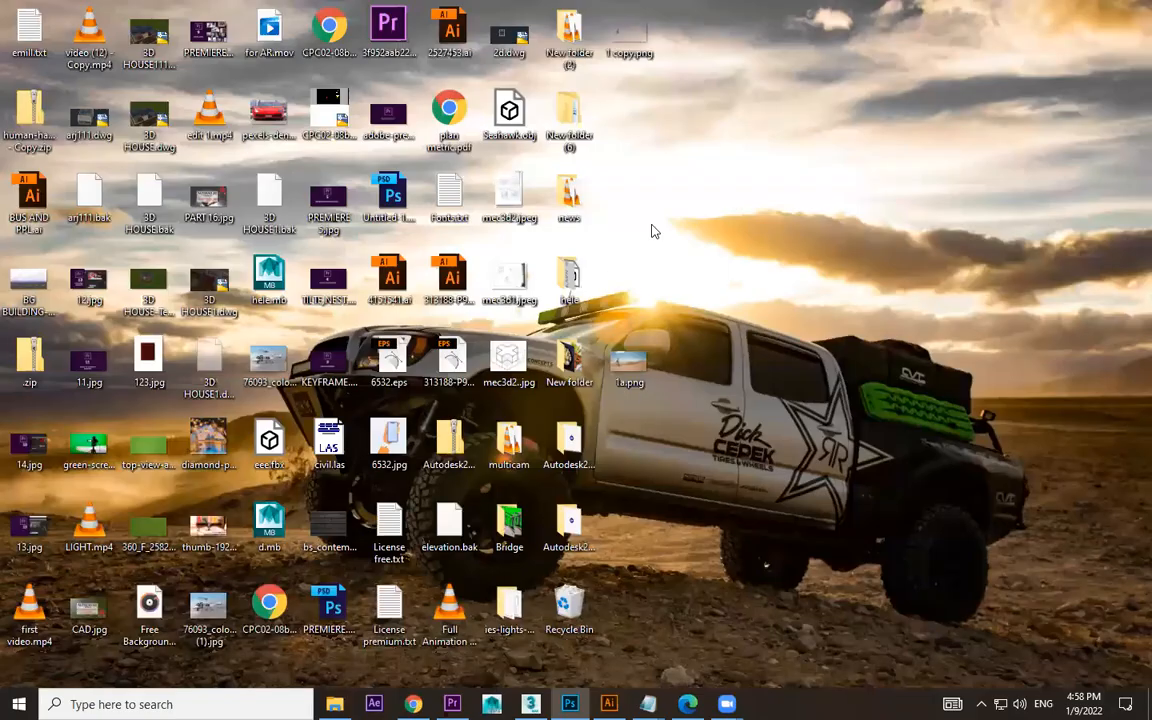
drag(640, 38, 592, 531)
key(minus)
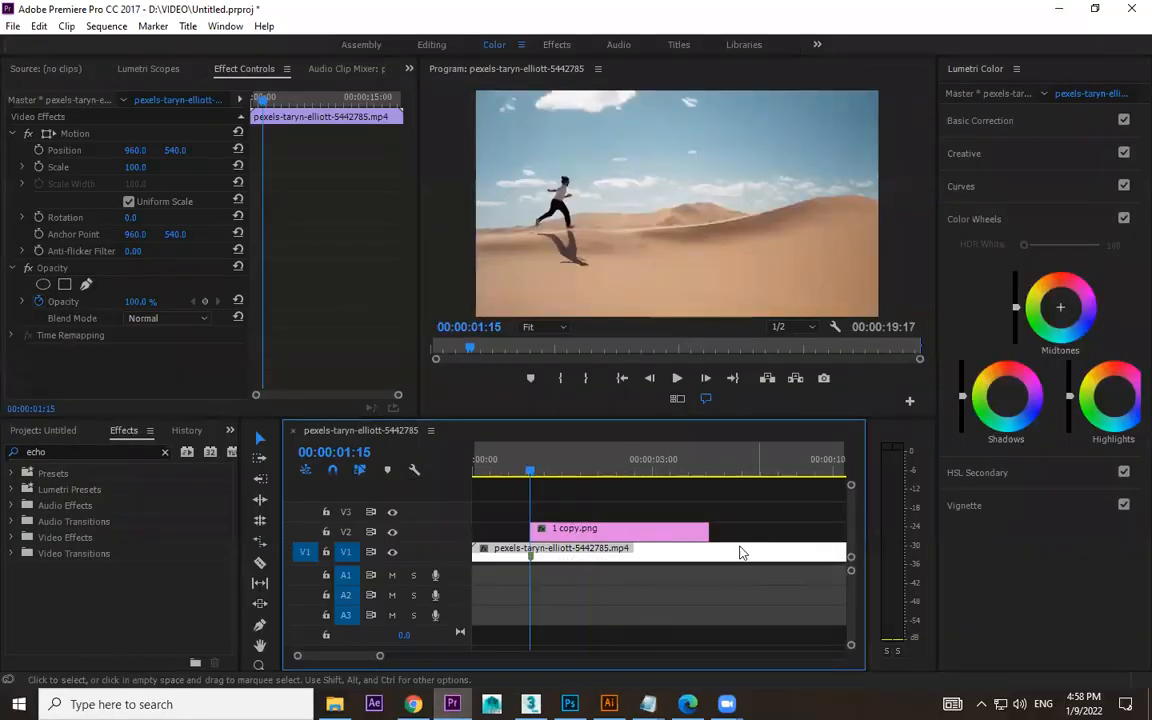
drag(557, 532, 593, 525)
Compare the runner with his cutout at 00:00:01:20 and shorten the 1 copy.png clip to end at about 00:00:02:20.
key(equal)
key(equal)
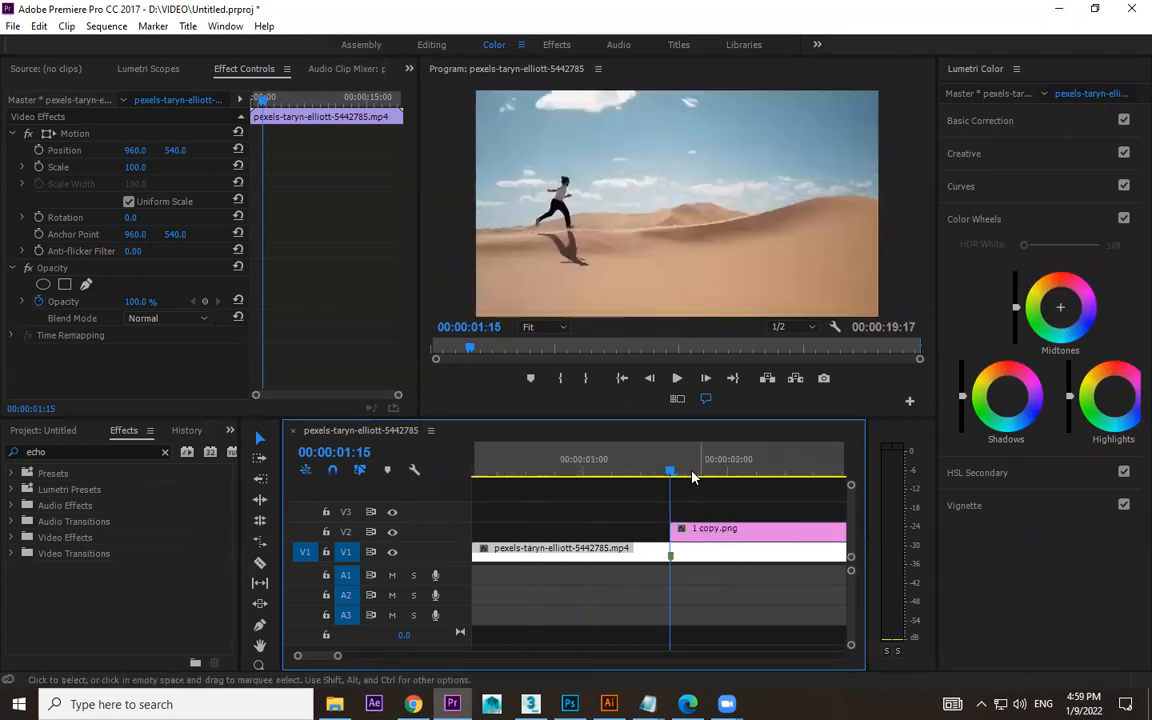
click(683, 474)
mouse_move(684, 474)
mouse_down()
mouse_move(813, 455)
mouse_move(698, 468)
mouse_up()
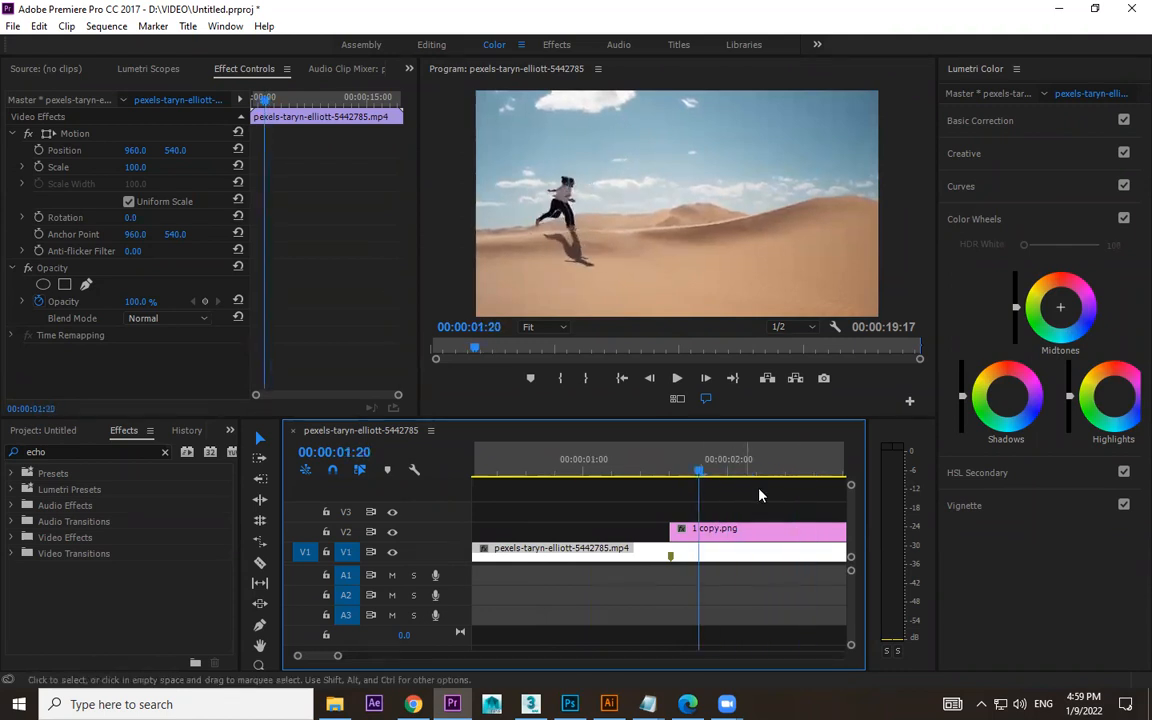
key(minus)
key(minus)
key(equal)
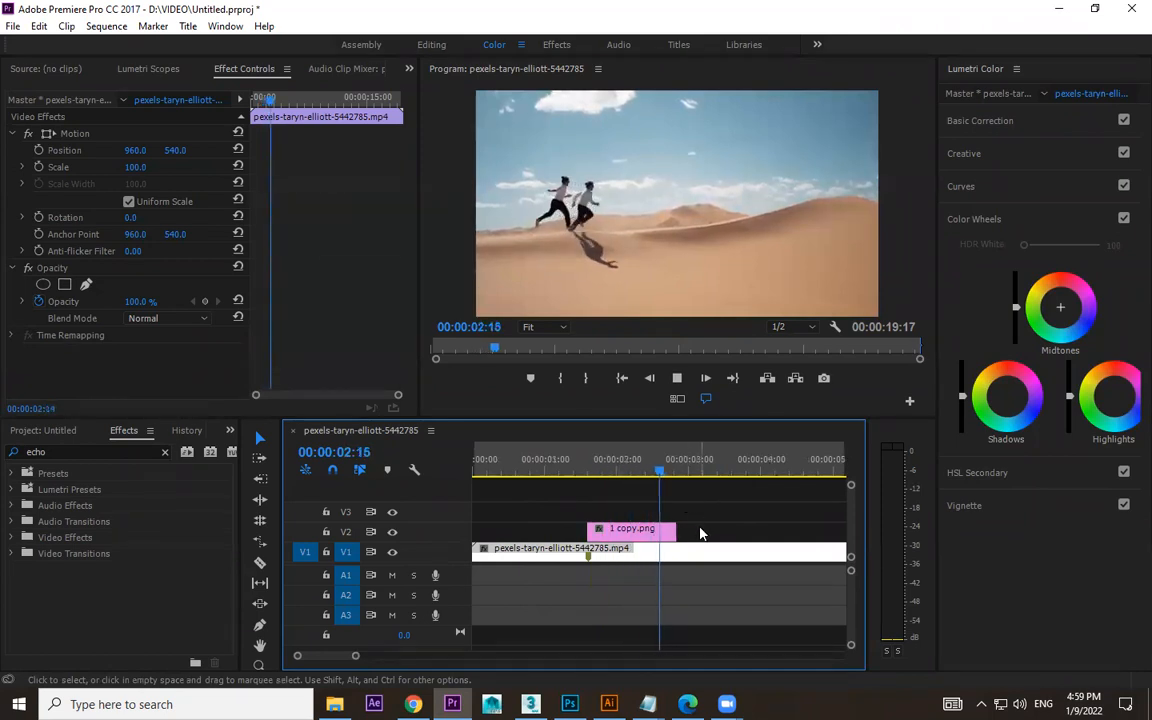
Stop at 00:00:03:21, mark that point on the V1 video clip and export the frame to the Desktop as a PNG.
key(space)
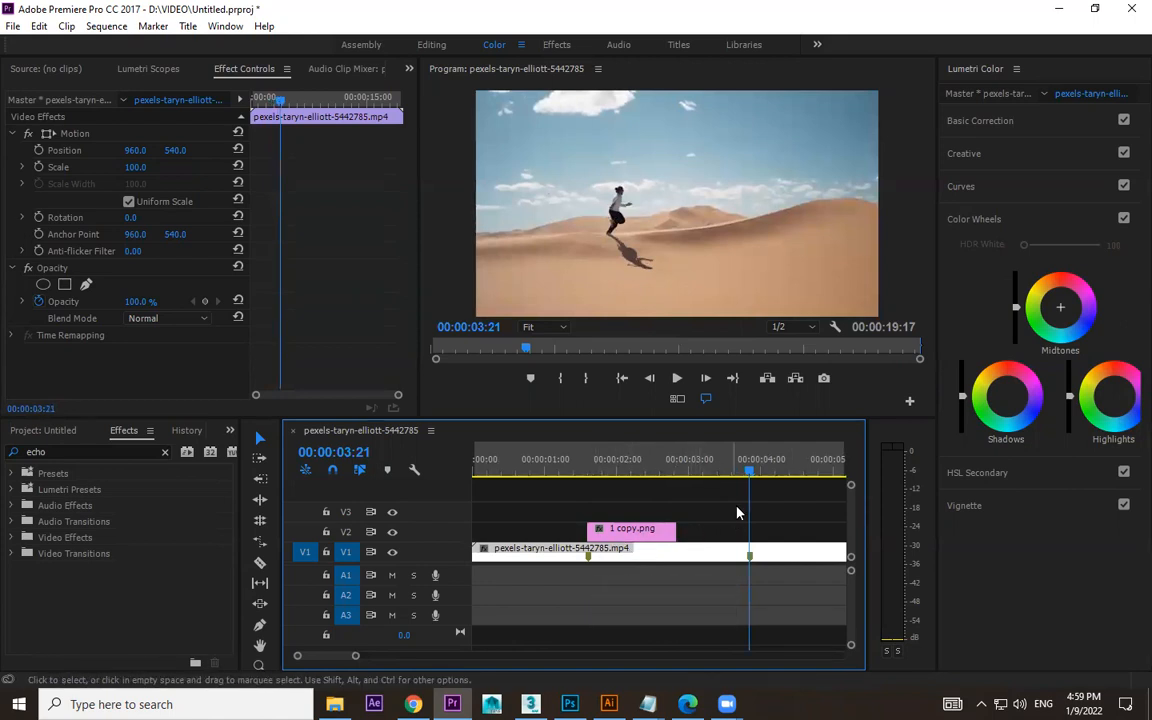
click(824, 378)
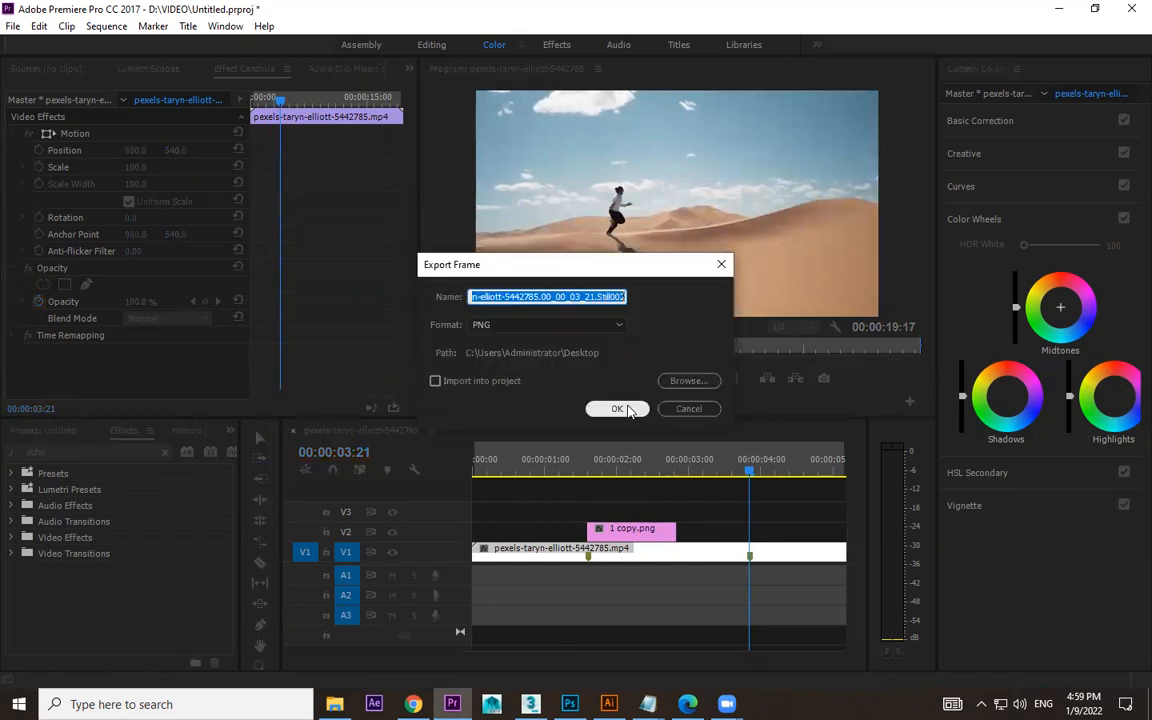
click(620, 409)
Open the exported 00:00:03:21 still from the Desktop in Photoshop and close 1a.png without saving.
click(1059, 8)
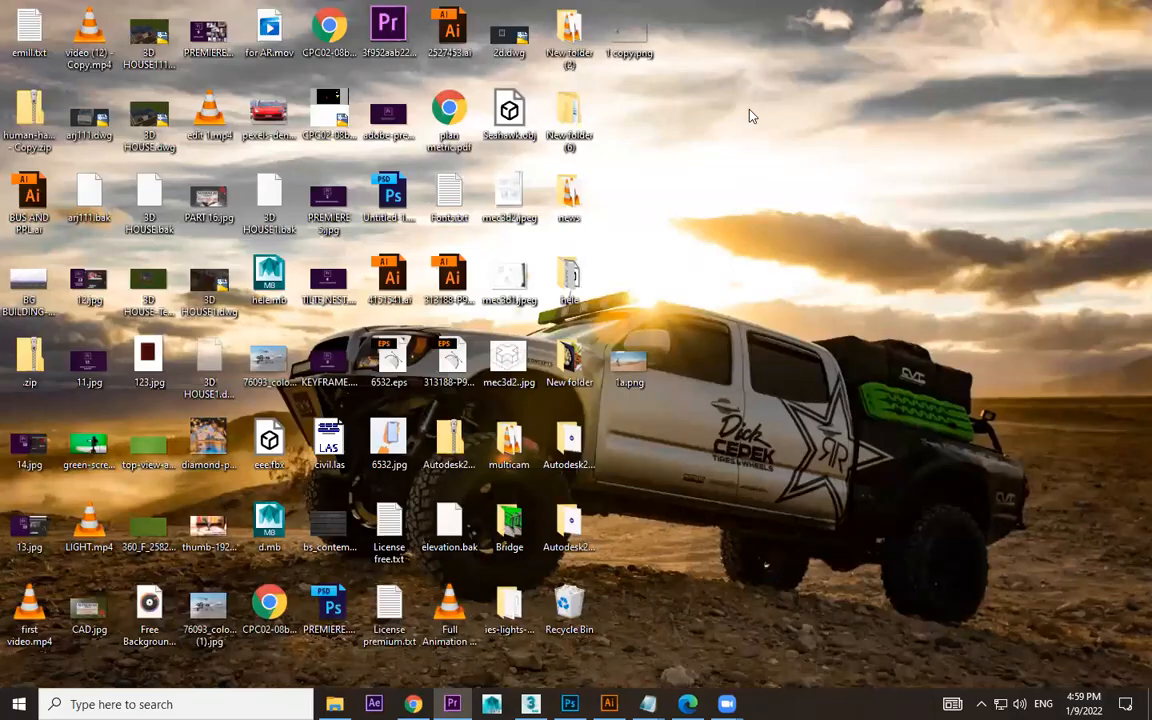
drag(648, 137, 707, 511)
drag(628, 640, 751, 57)
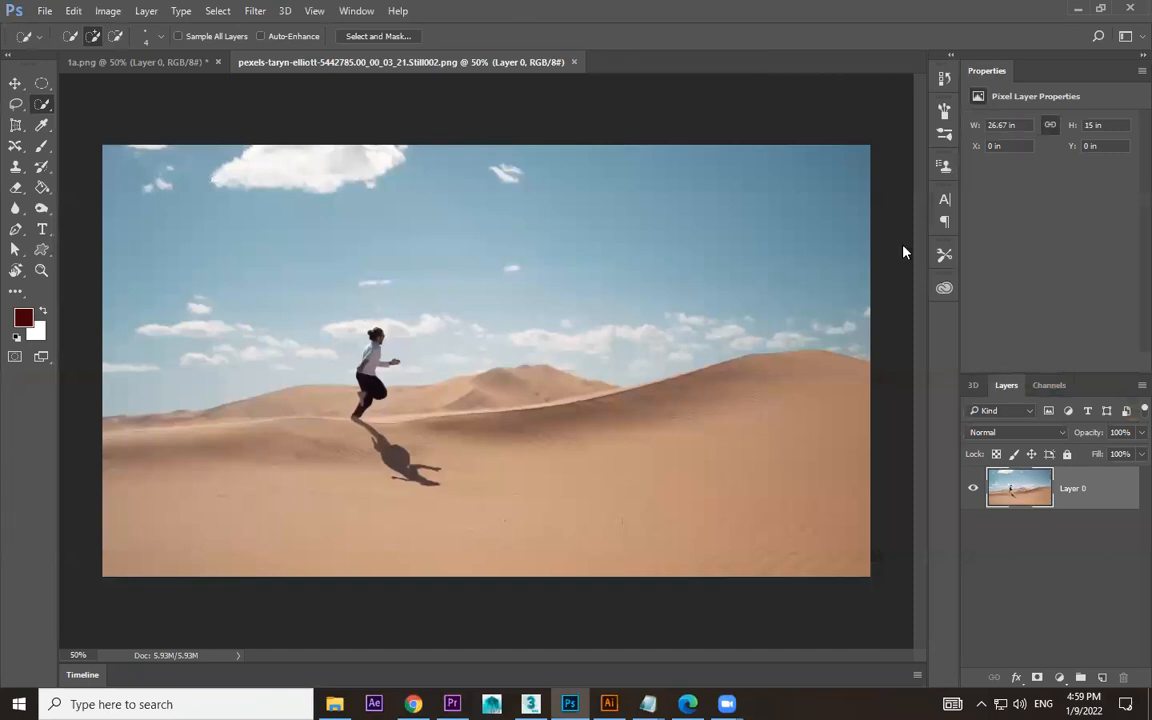
key(ctrl+alt+w)
click(583, 273)
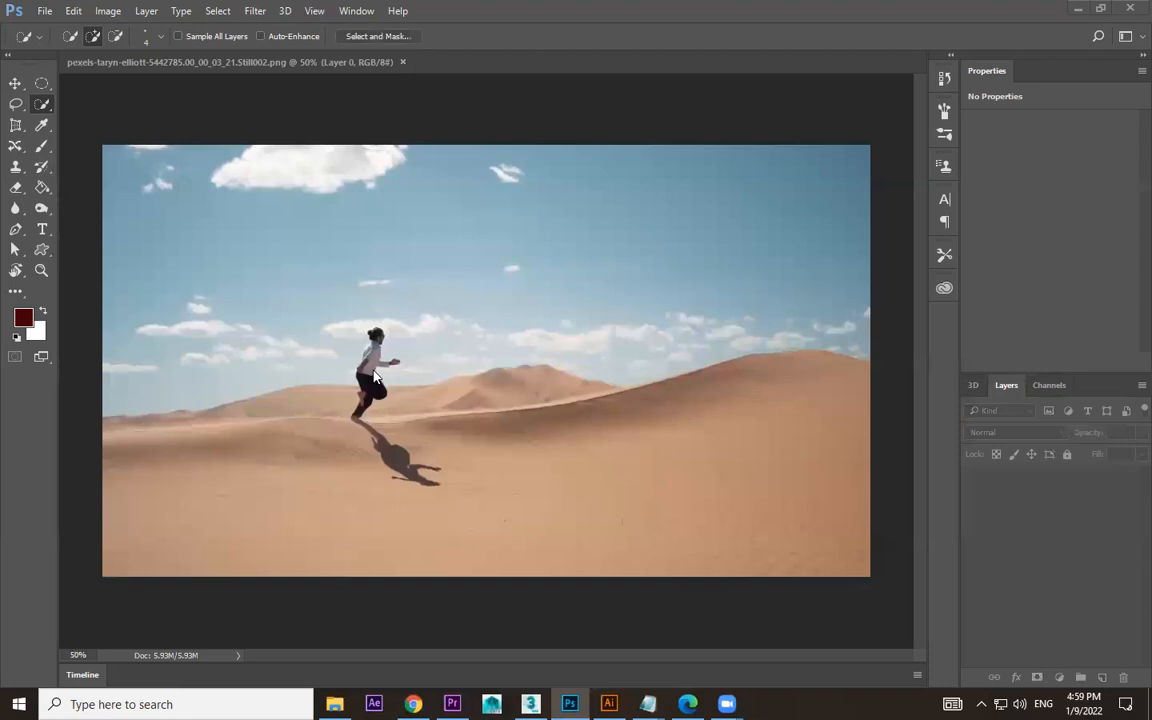
Select the whole runner with the Quick Selection tool, from his head and outstretched hand down to both feet.
key(ctrl+plus)
key(ctrl+plus)
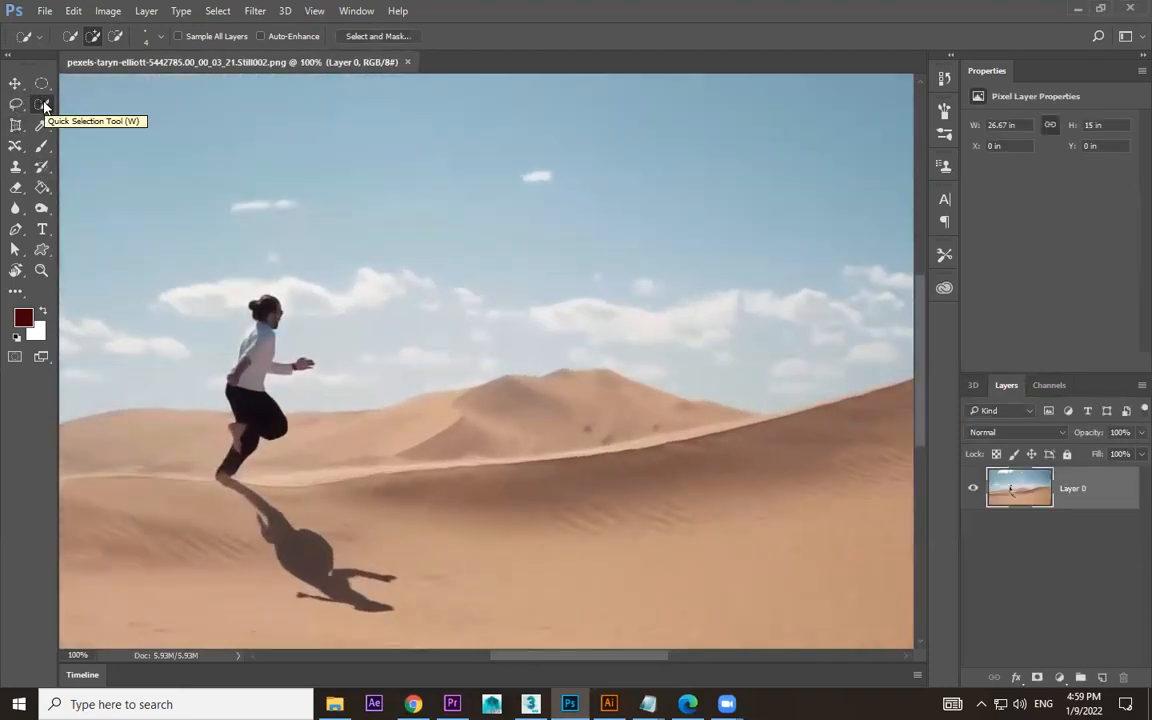
key(ctrl+plus)
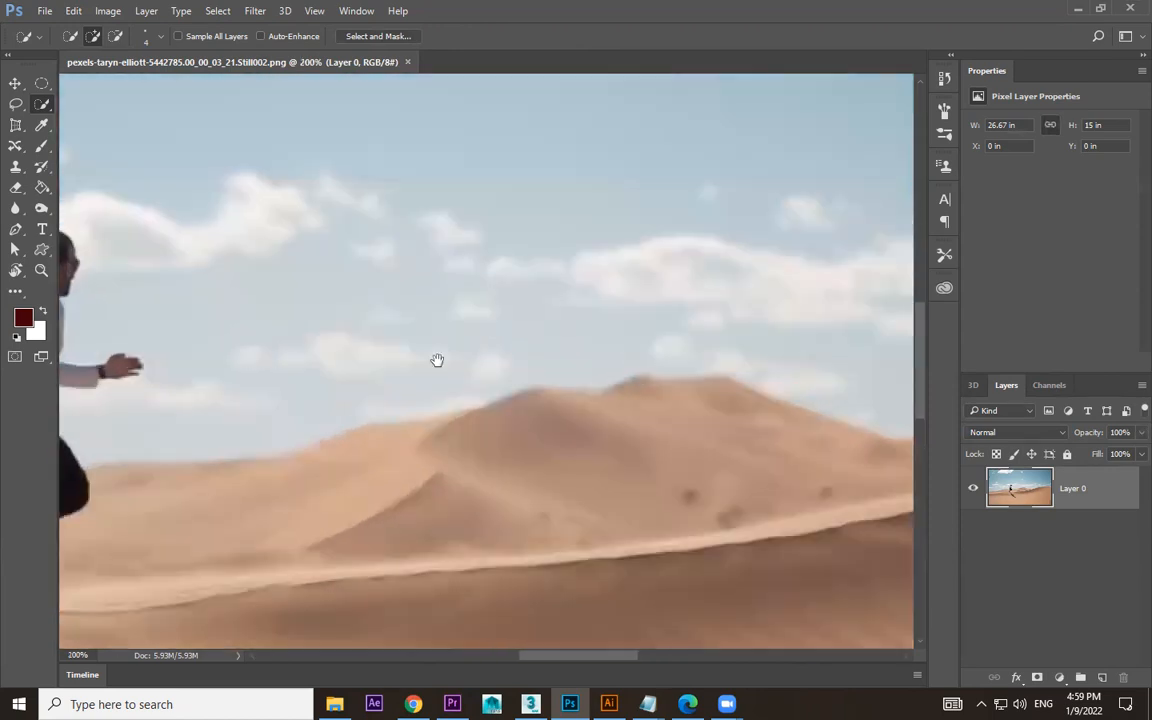
scroll(437, 360, left, 3)
drag(378, 351, 400, 286)
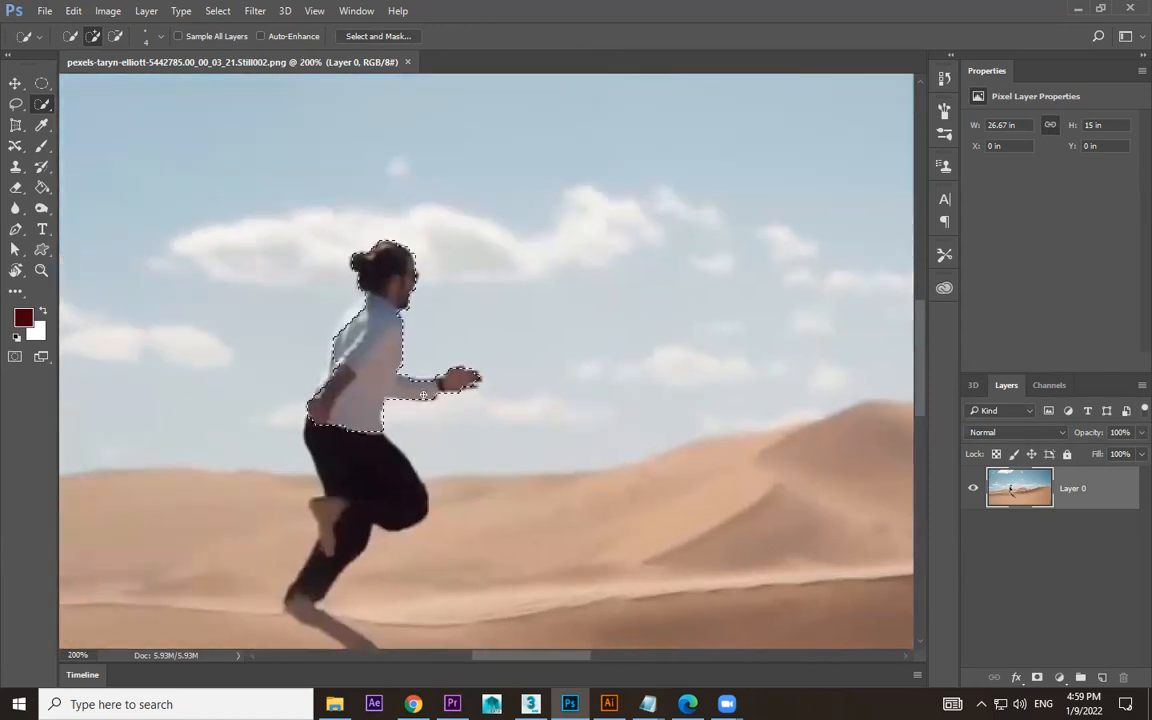
drag(315, 591, 306, 610)
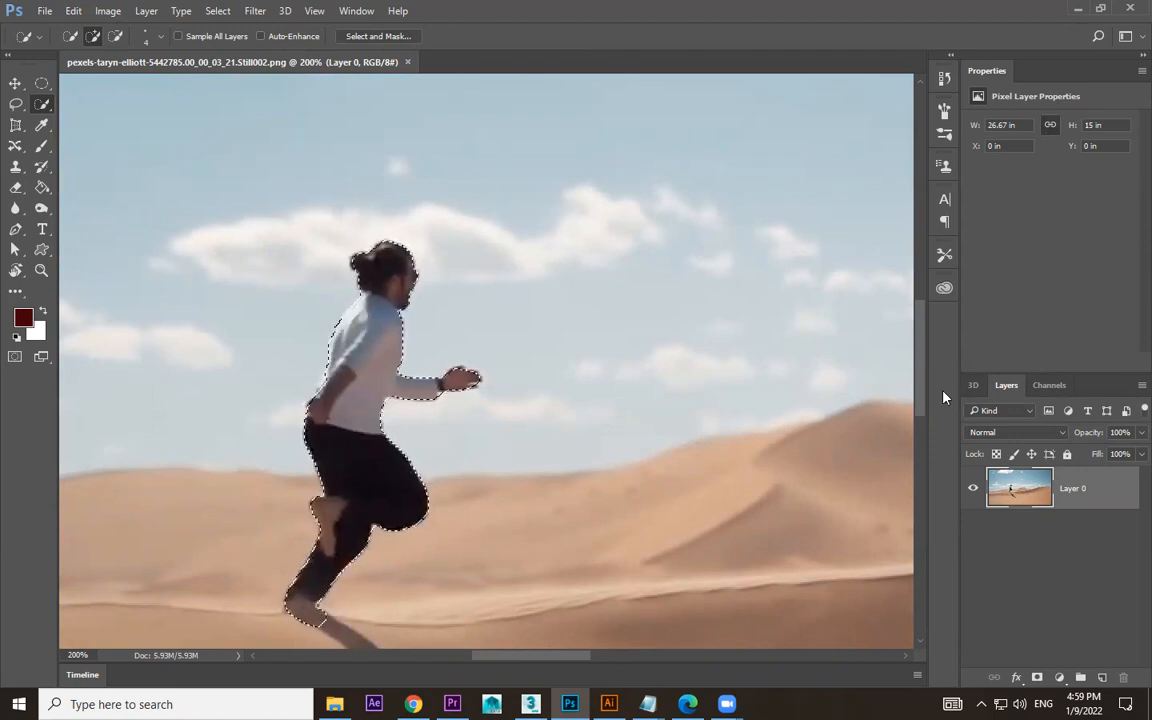
Invert the selection and delete the sky and dunes around the runner.
key(ctrl+minus)
key(ctrl+minus)
click(217, 11)
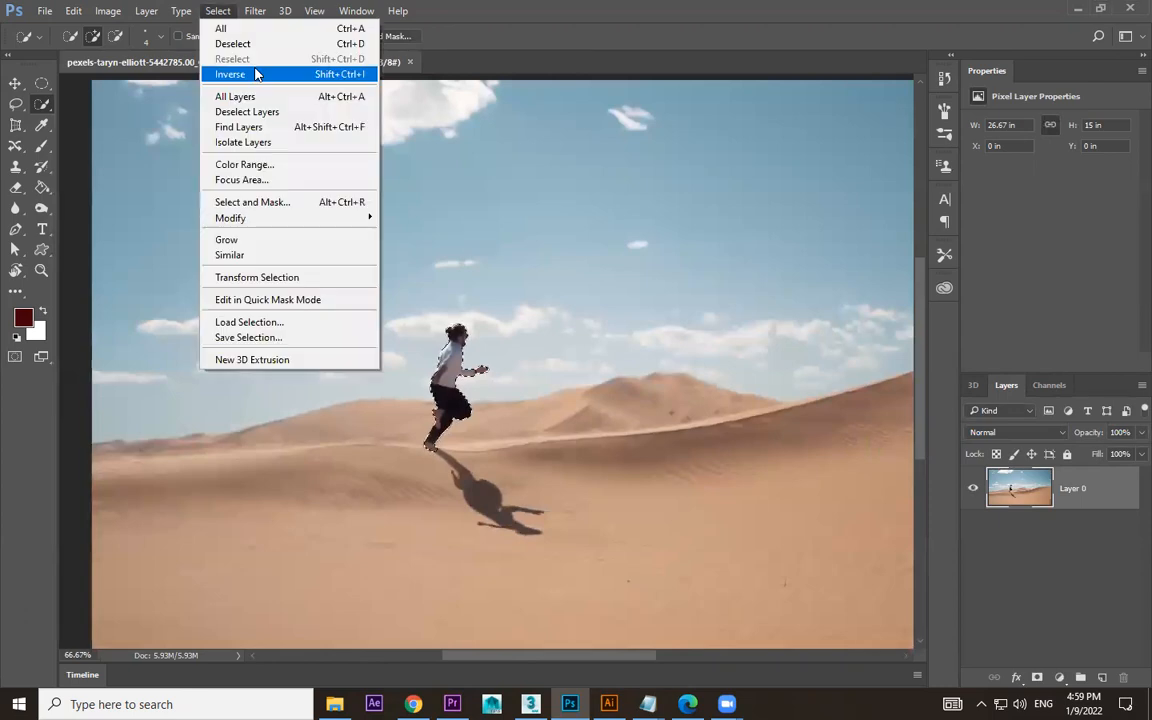
click(246, 73)
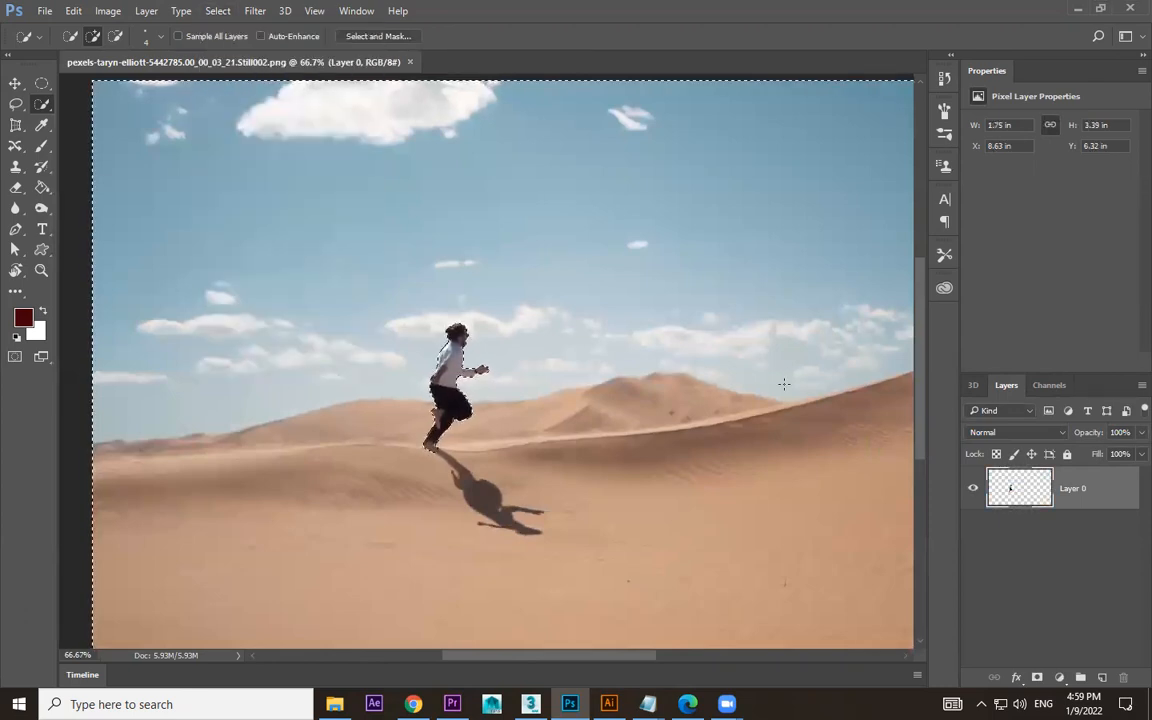
key(Delete)
Save the second cutout to the Desktop as a PNG copy with 1 added before the file name, using Smallest / Slow compression.
click(45, 11)
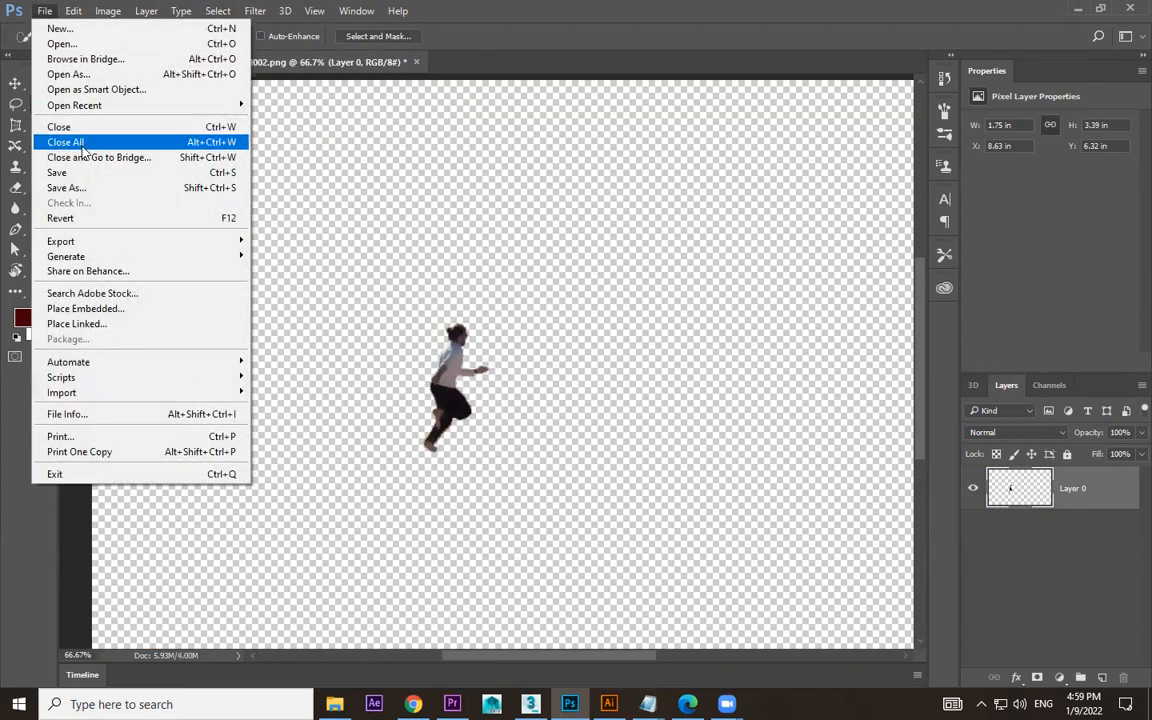
click(86, 189)
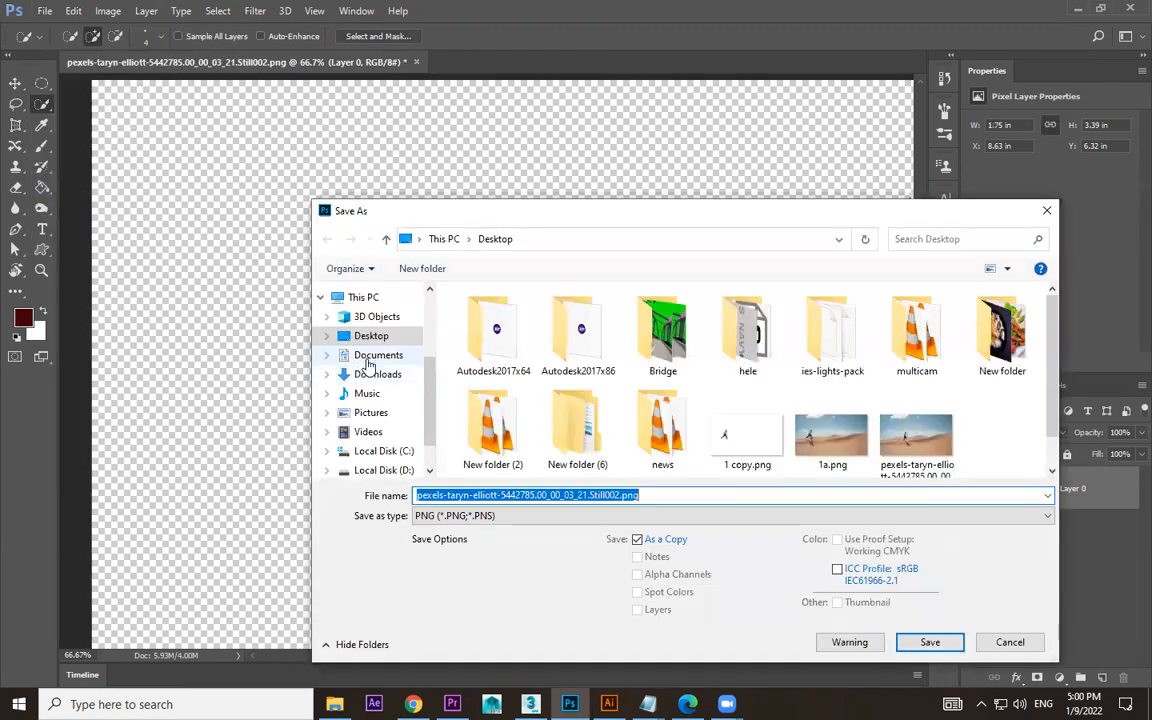
click(450, 515)
click(450, 515)
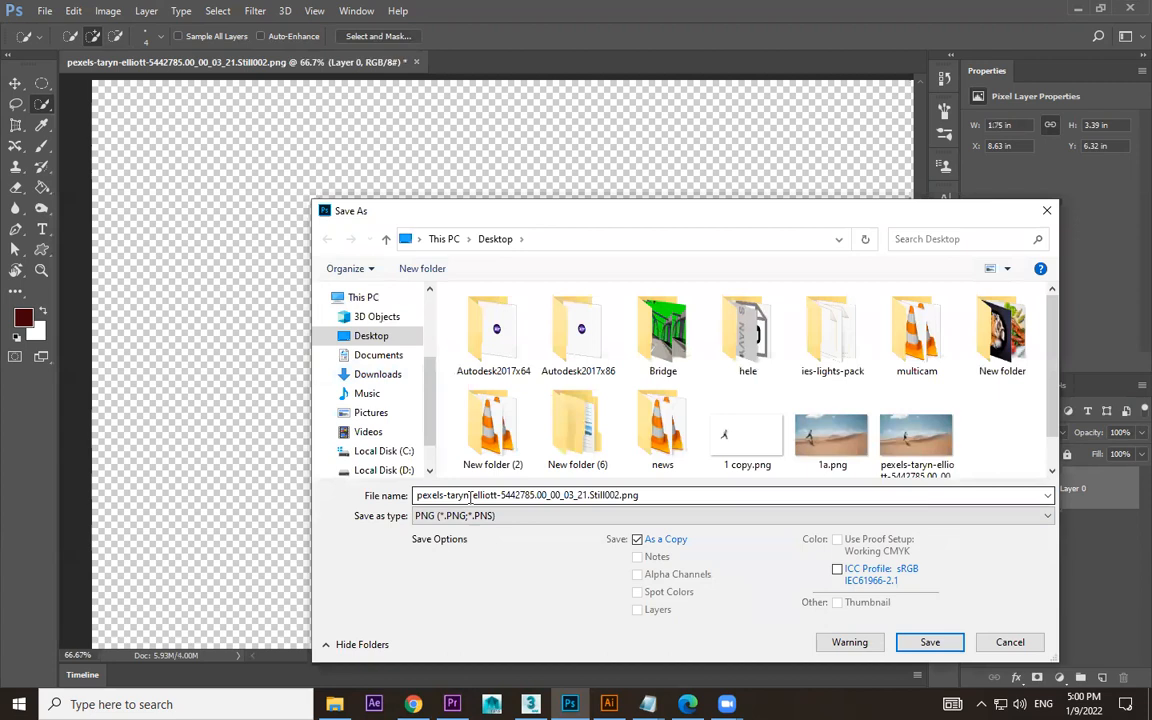
double_click(541, 495)
click(416, 496)
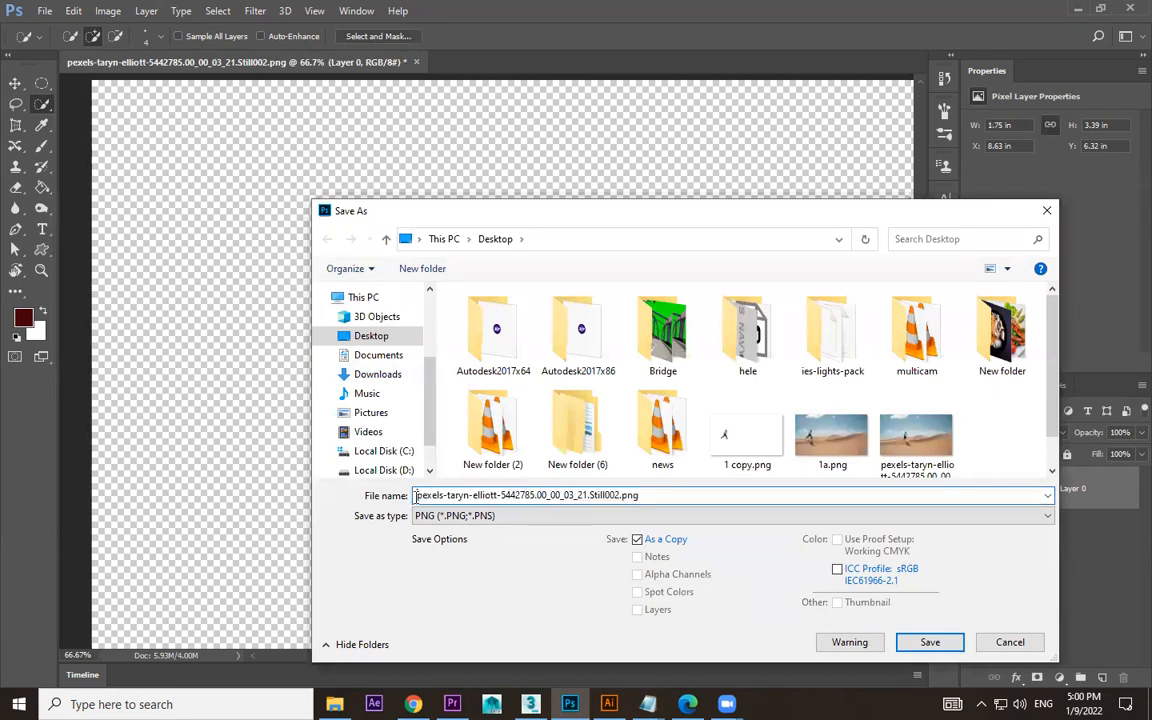
click(928, 643)
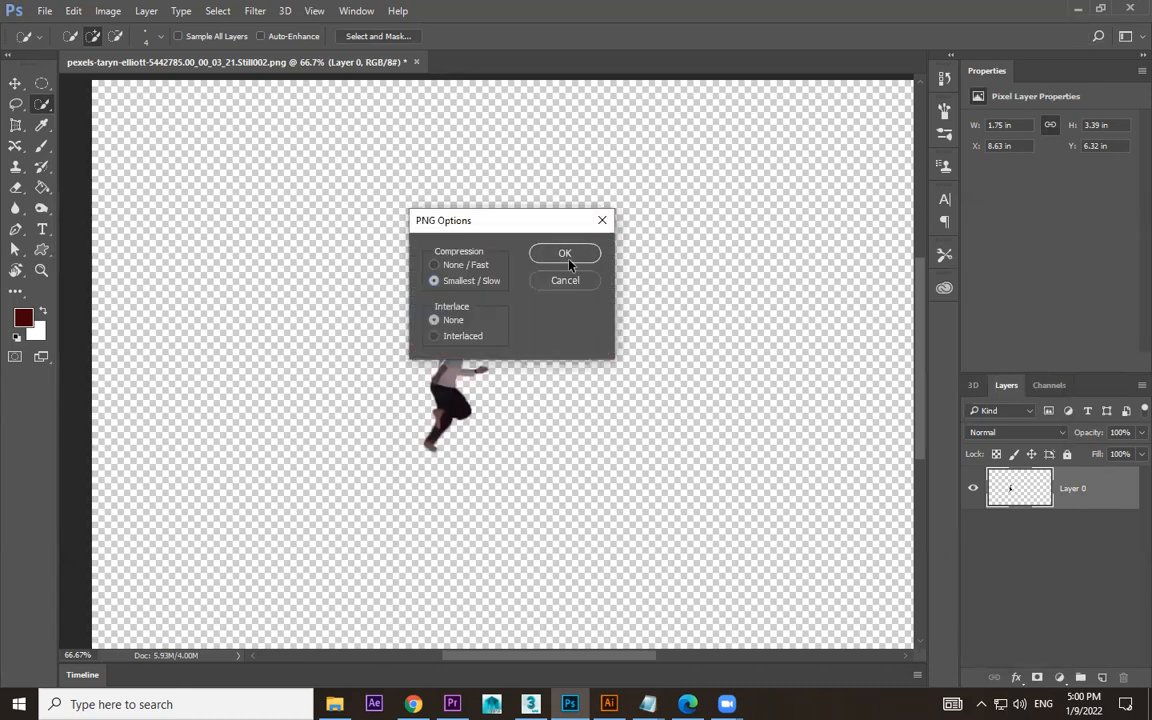
click(568, 258)
Switch to Premiere Pro, place the second cutout on track V2 at 00:00:03:21 and shorten it to about 1.7 seconds.
click(1078, 12)
drag(630, 196, 671, 531)
key(minus)
drag(640, 472, 746, 474)
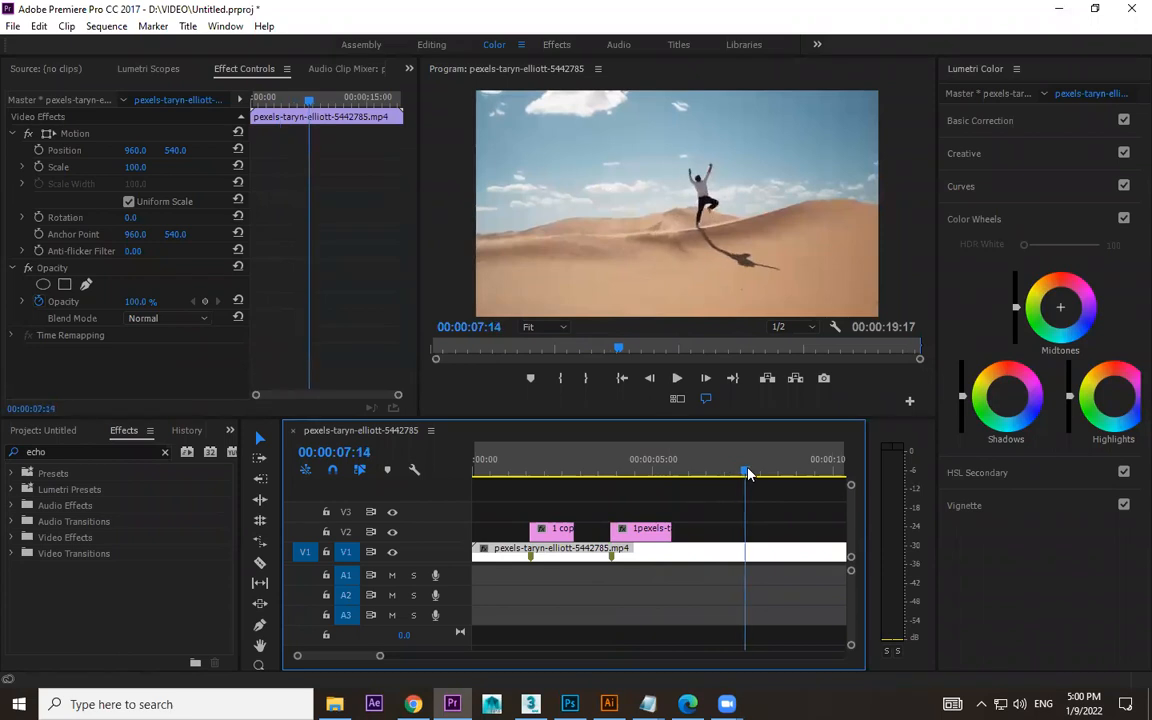
click(823, 379)
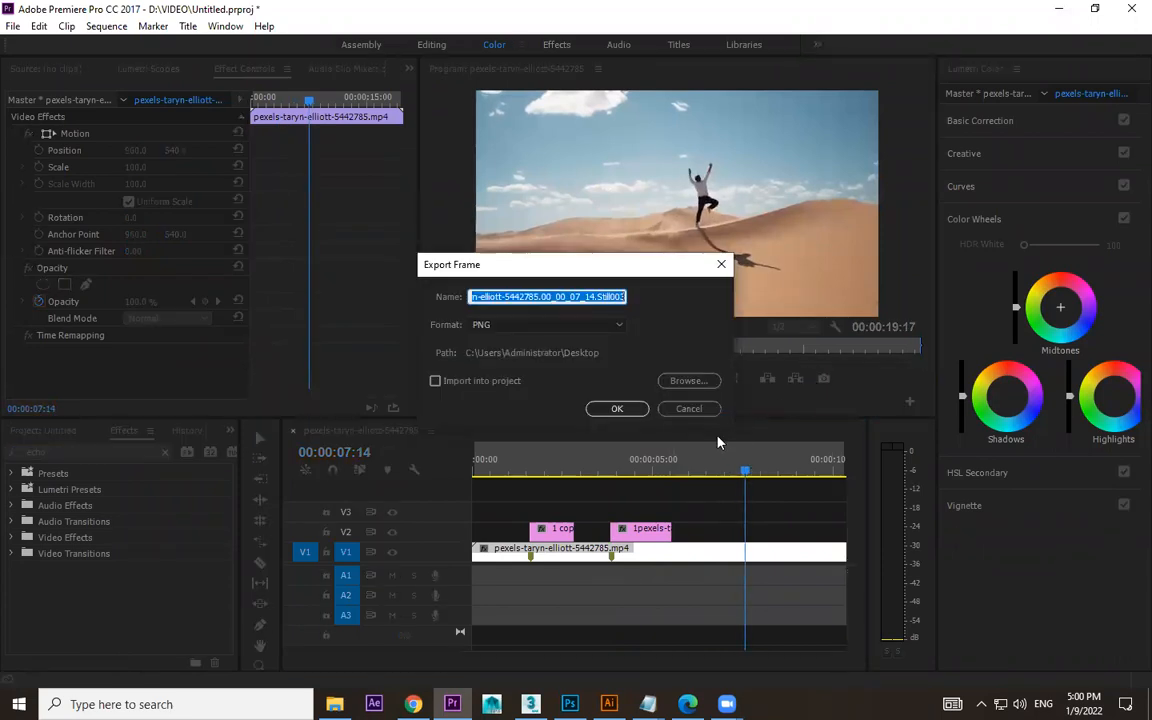
click(688, 408)
Export the jumping frame at 00:00:07:12 to the Desktop as a PNG.
drag(640, 472, 745, 476)
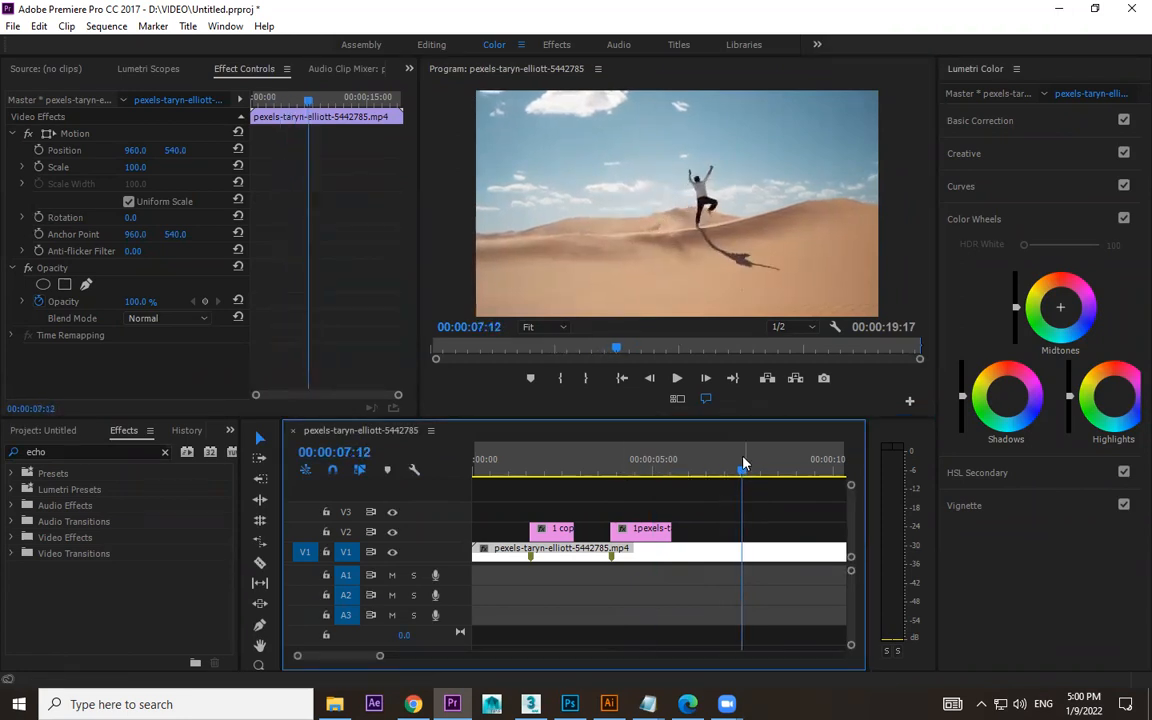
click(823, 379)
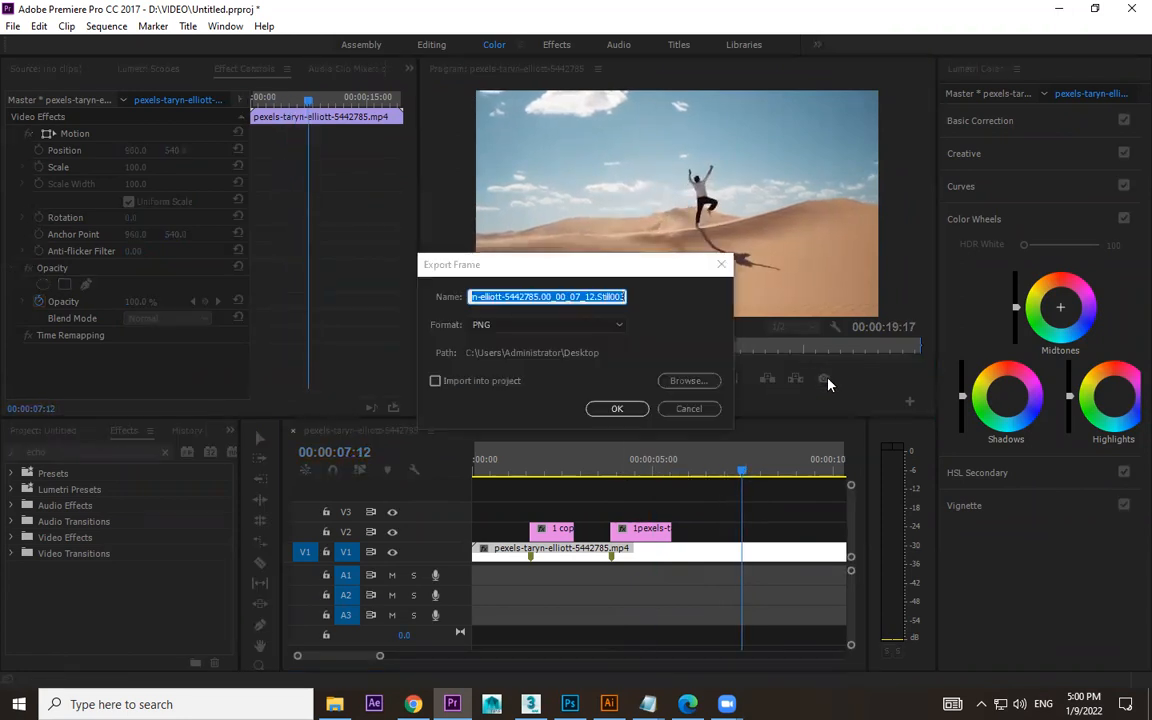
click(631, 418)
Open the 00:00:07:12 still from the Desktop in Photoshop and close the previous still without saving.
key(super+d)
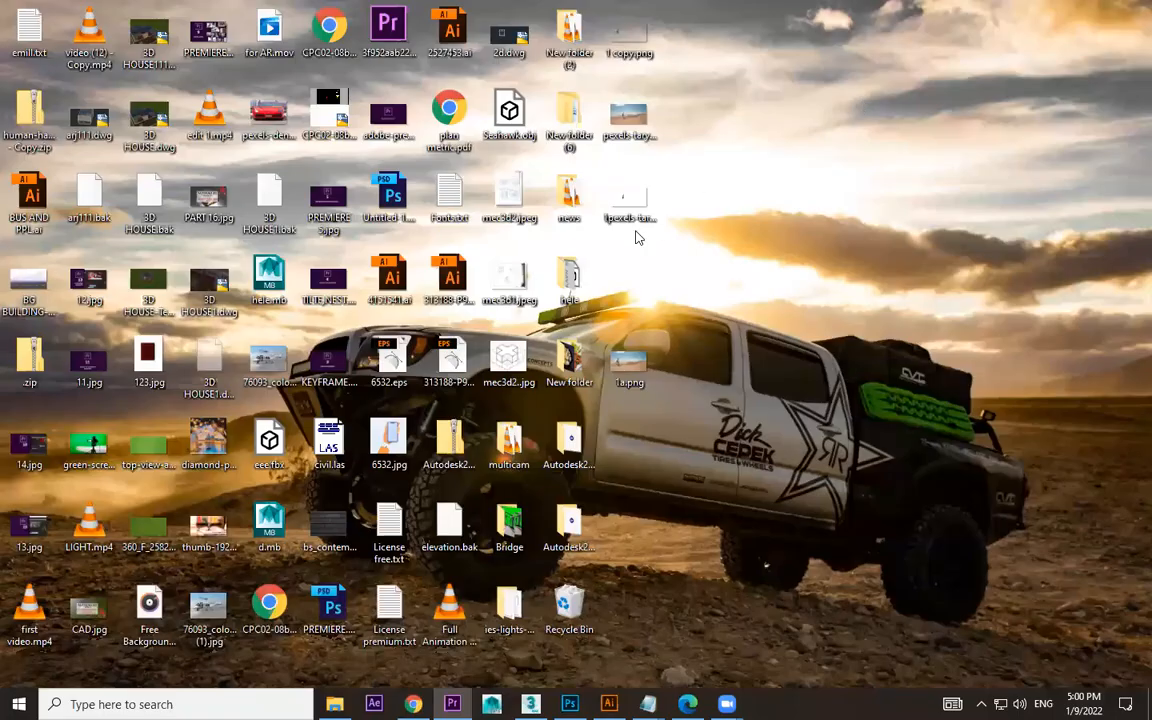
drag(640, 287, 449, 48)
click(416, 62)
click(594, 274)
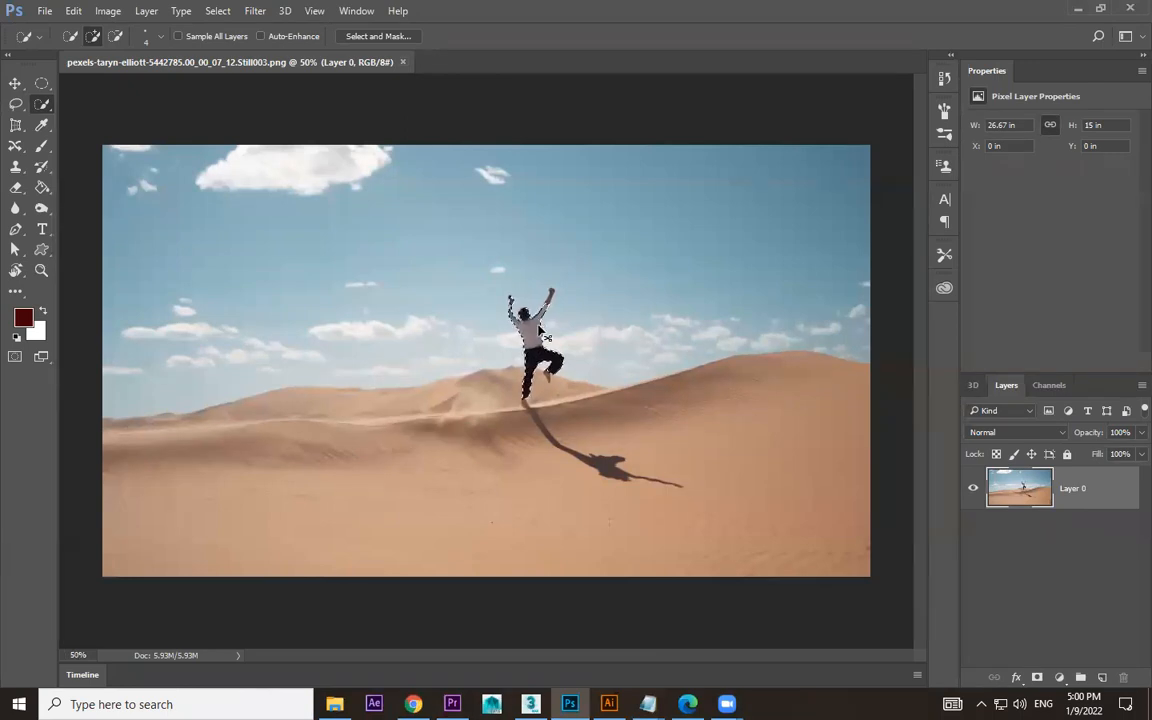
Select the jumping man with the Quick Selection tool, including his raised arms, legs and standing foot.
key(ctrl+plus)
key(ctrl+plus)
key(ctrl+plus)
click(728, 131)
drag(638, 520, 642, 541)
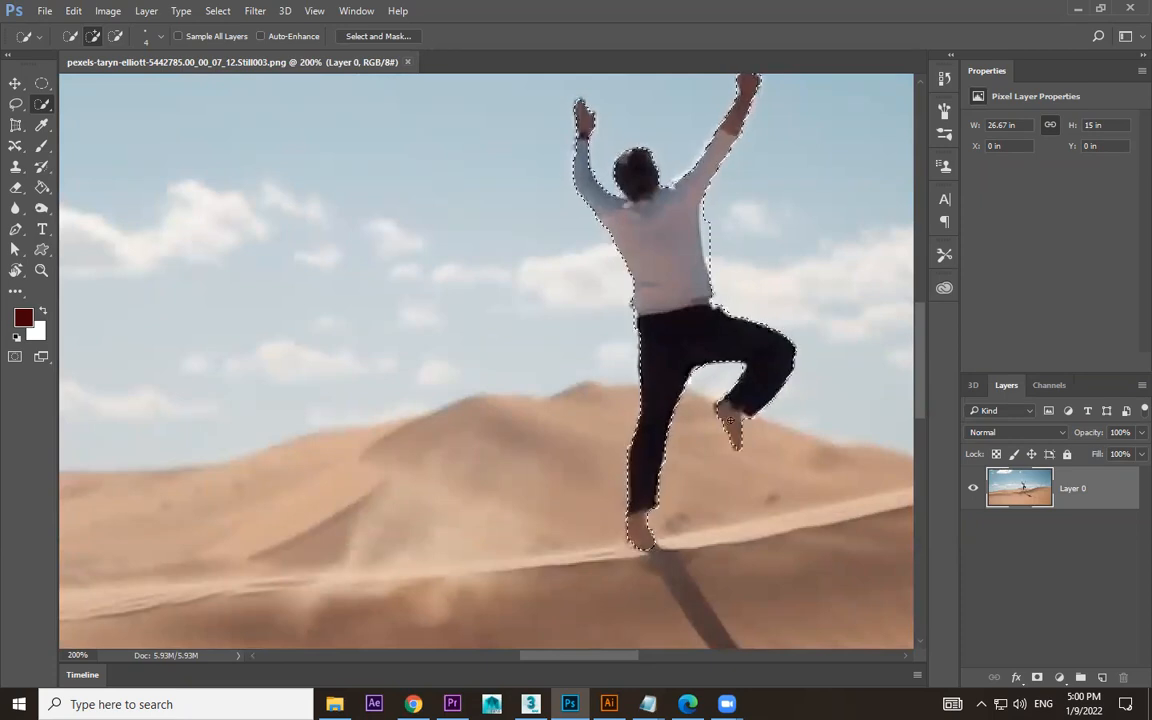
Subtract the extra strip of sky beside the shirt from the selection and add the tip of the raised foot.
key(ctrl+minus)
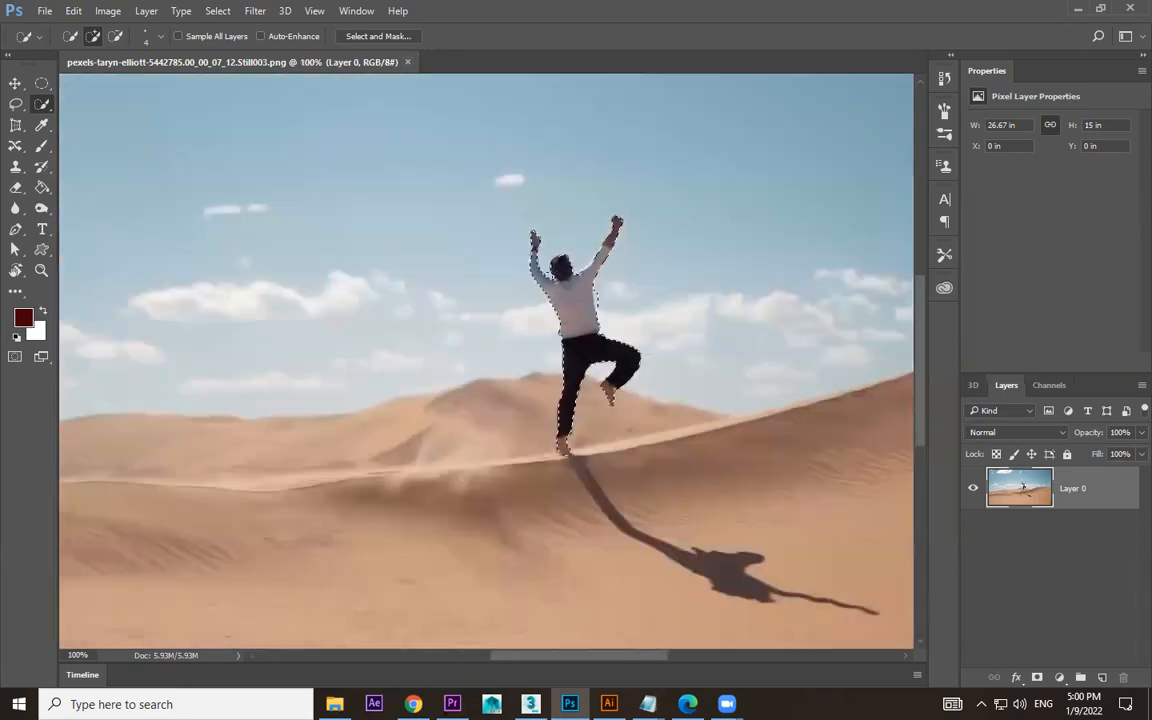
key(ctrl+plus)
key(ctrl+plus)
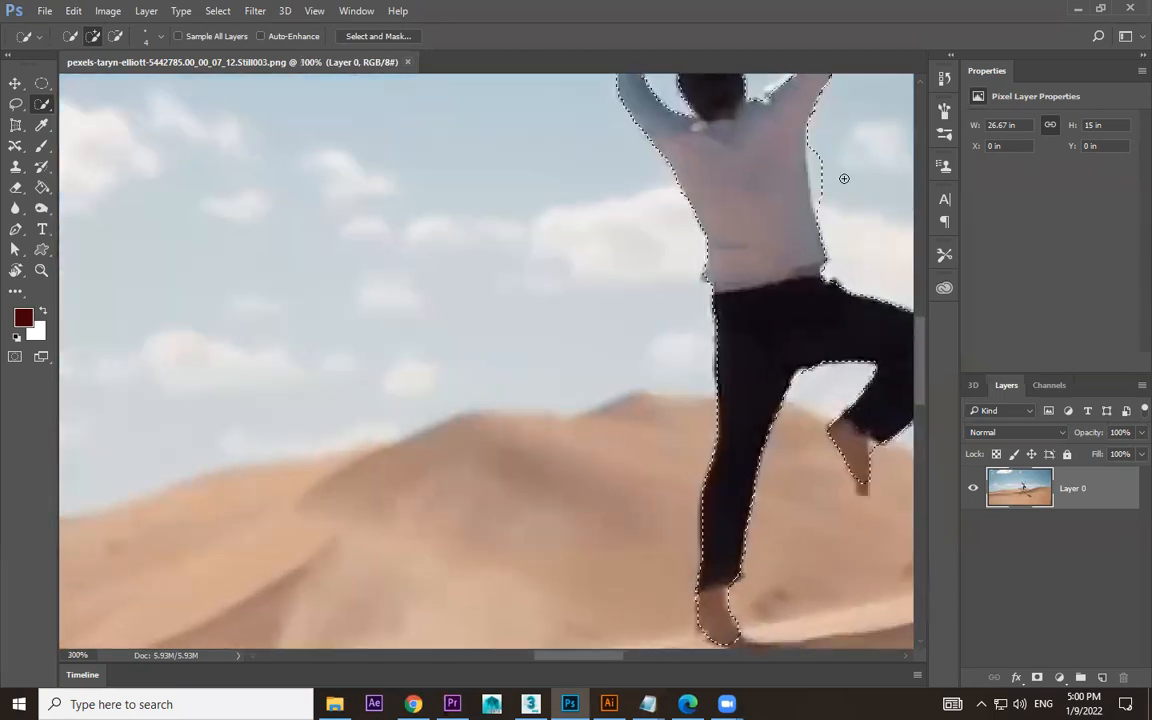
drag(843, 178, 757, 264)
key(alt)
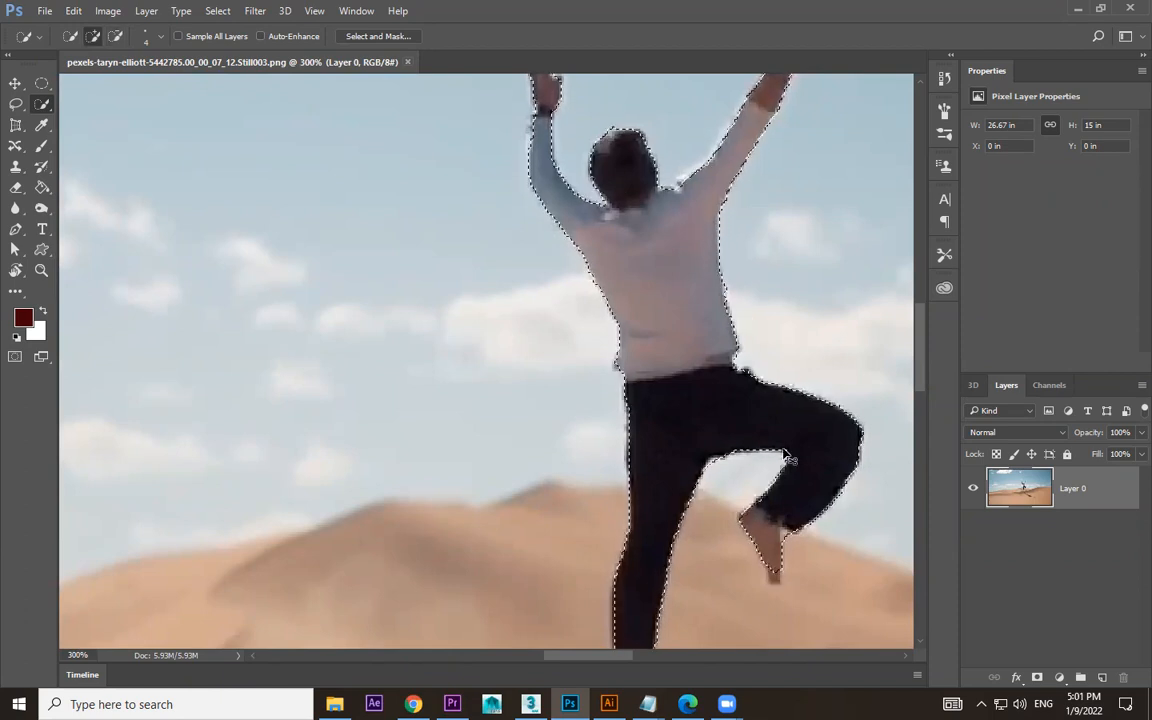
key(alt)
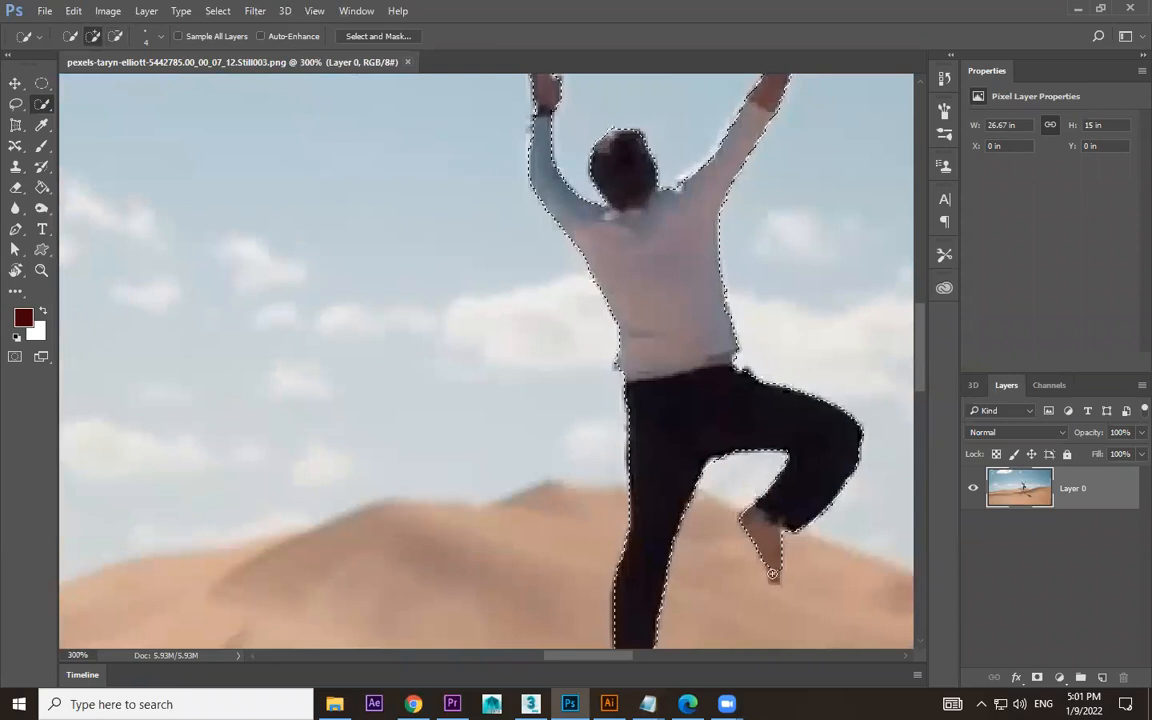
Invert the selection and delete the background around the jumping man.
key(ctrl+d)
key(ctrl+minus)
key(ctrl+minus)
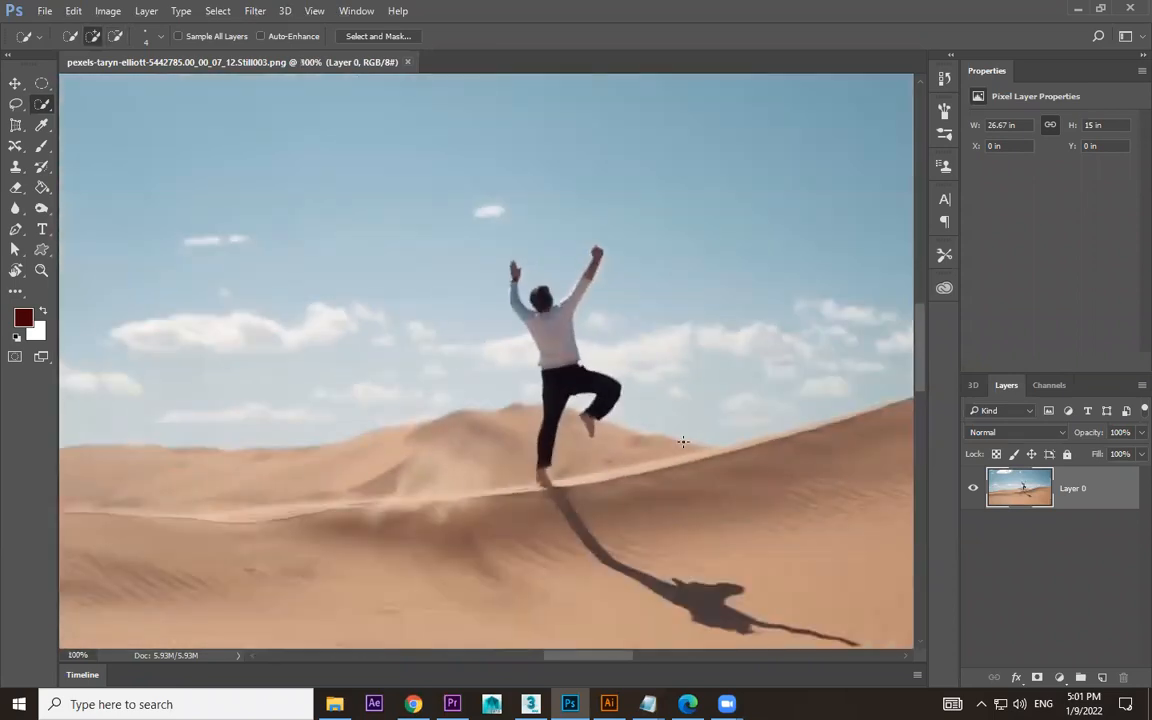
key(ctrl+shift+i)
key(Delete)
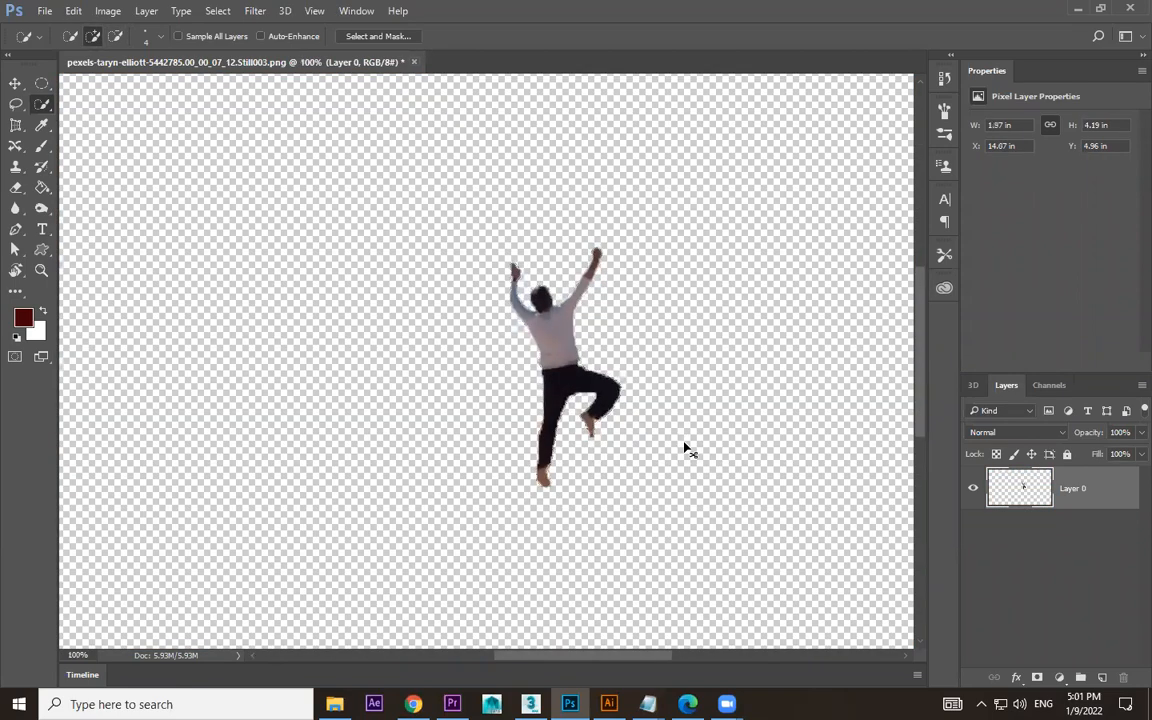
key(ctrl+minus)
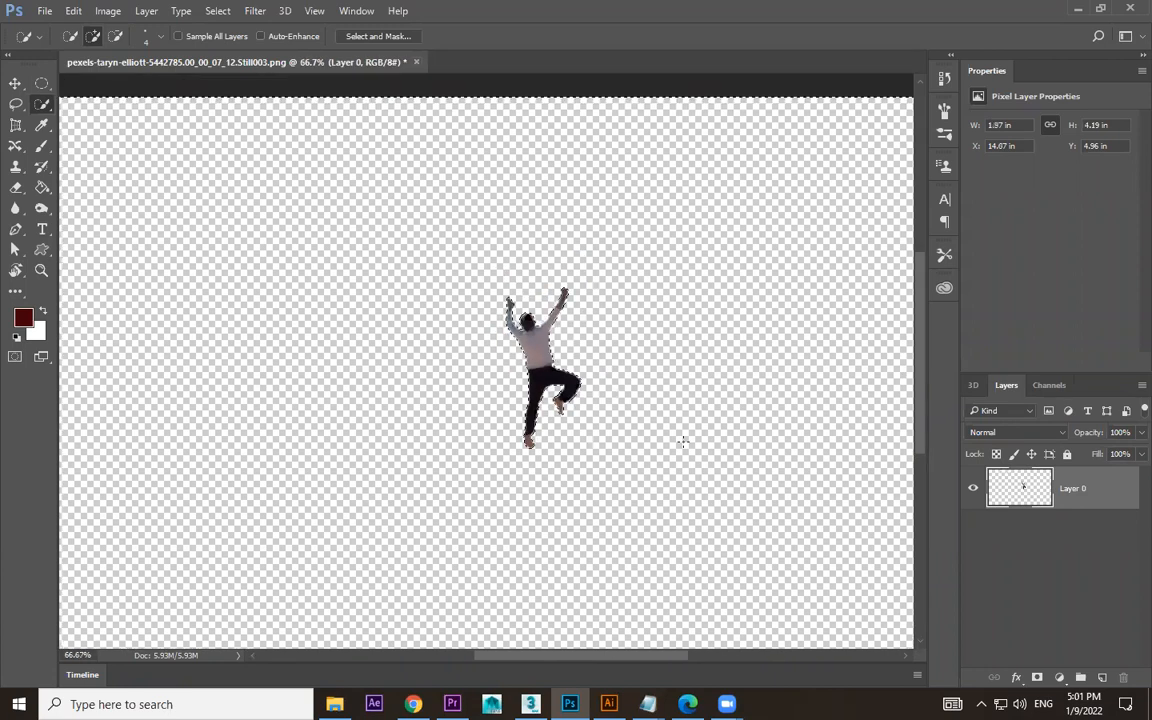
Save the cut-out jumping man as a PNG copy on the Desktop, adding 1 before the file name.
click(42, 12)
click(118, 189)
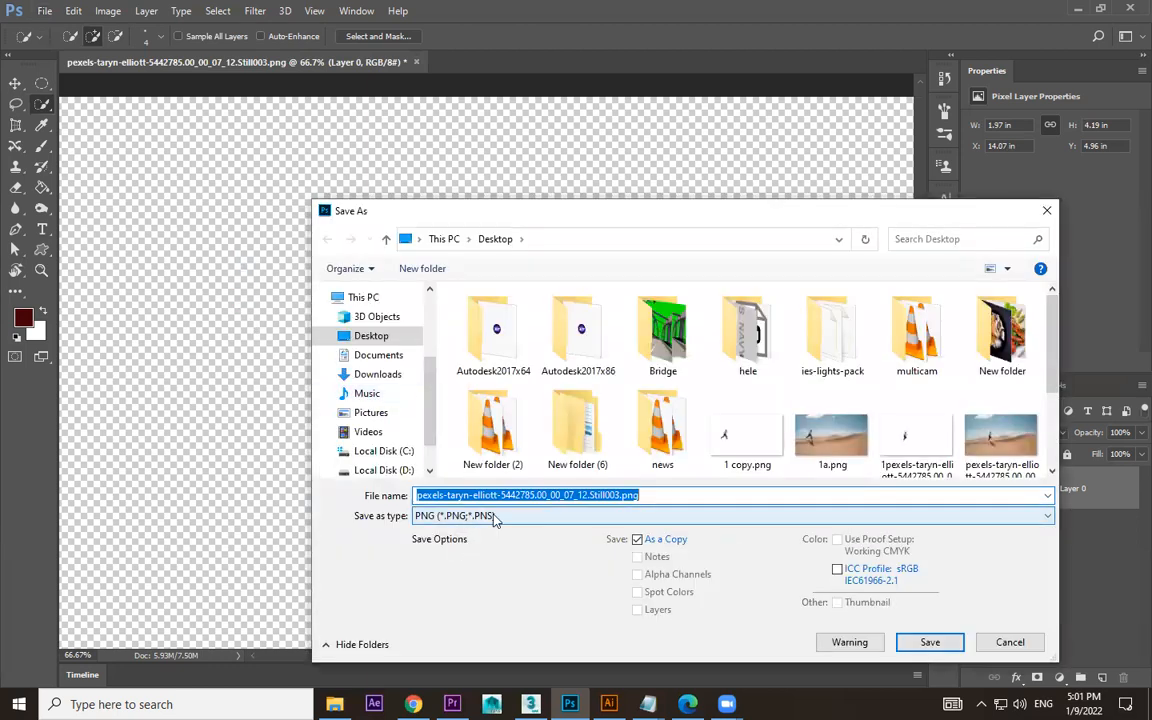
click(416, 495)
text(1)
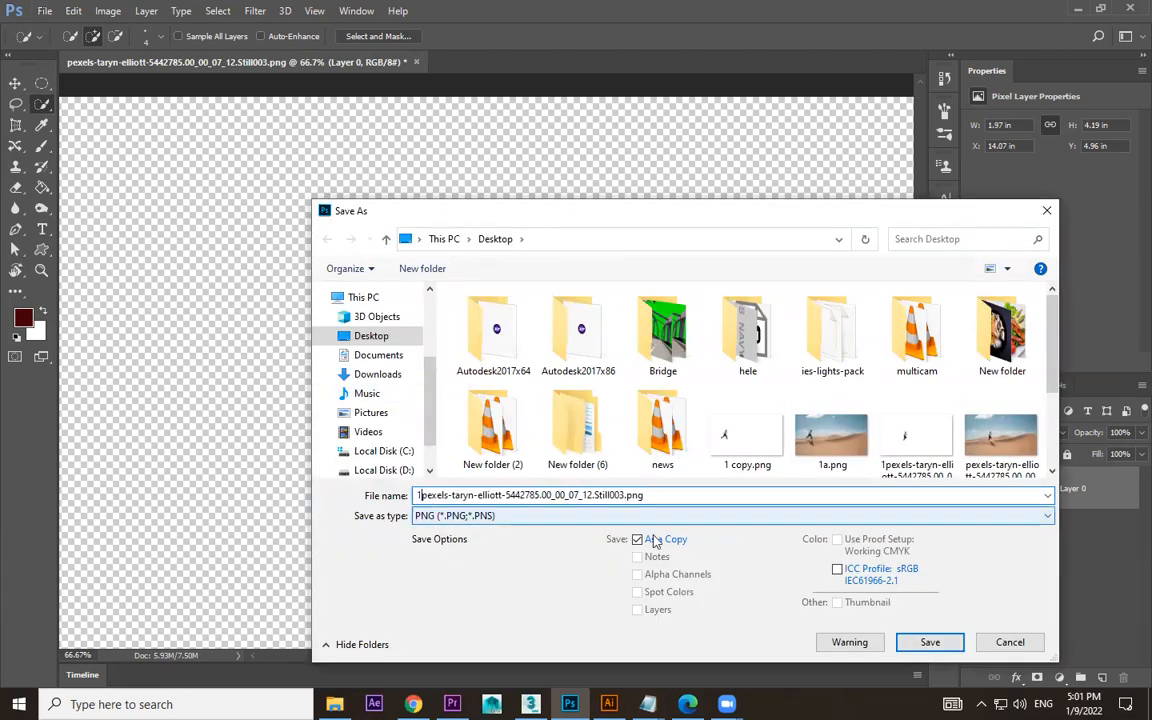
click(928, 643)
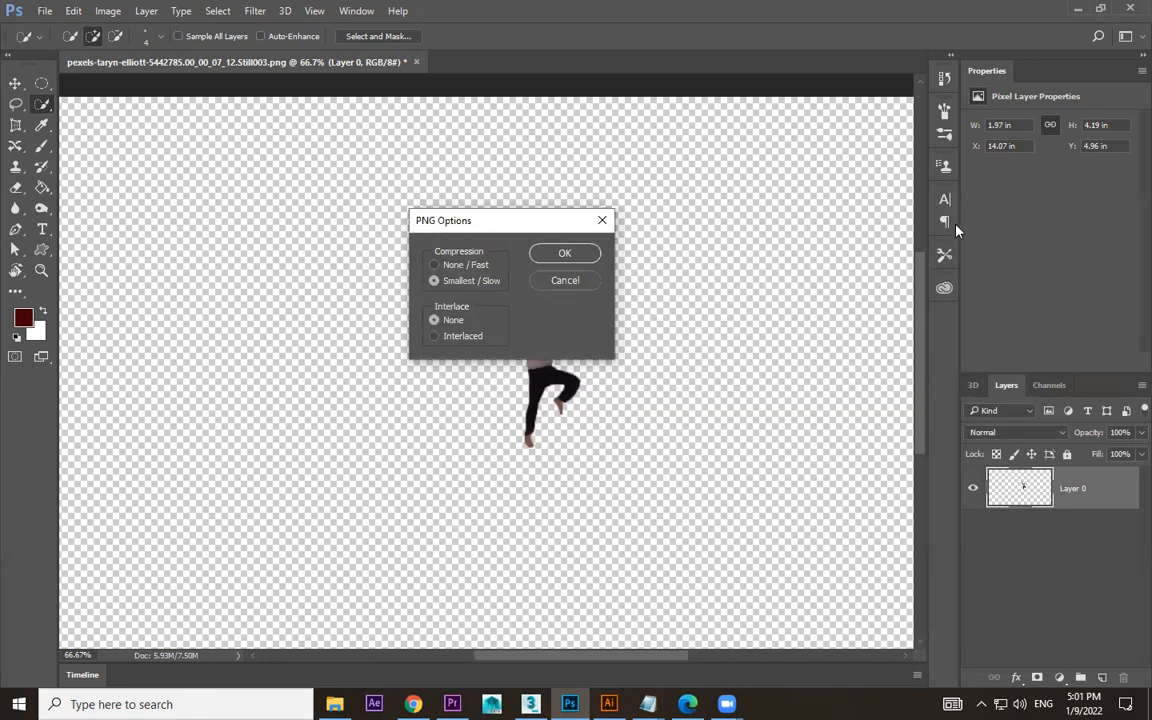
click(565, 254)
Switch to Premiere Pro and place the saved cutout from the Desktop on V2 at 00:00:07:12.
click(1080, 10)
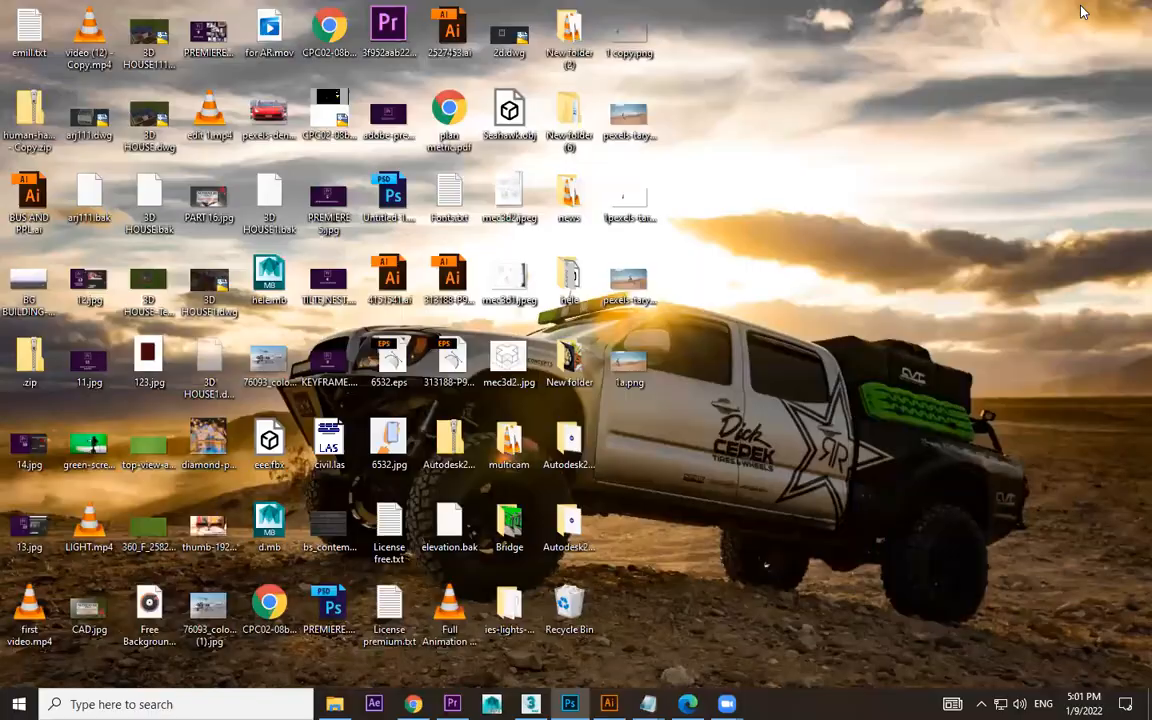
drag(548, 690, 748, 536)
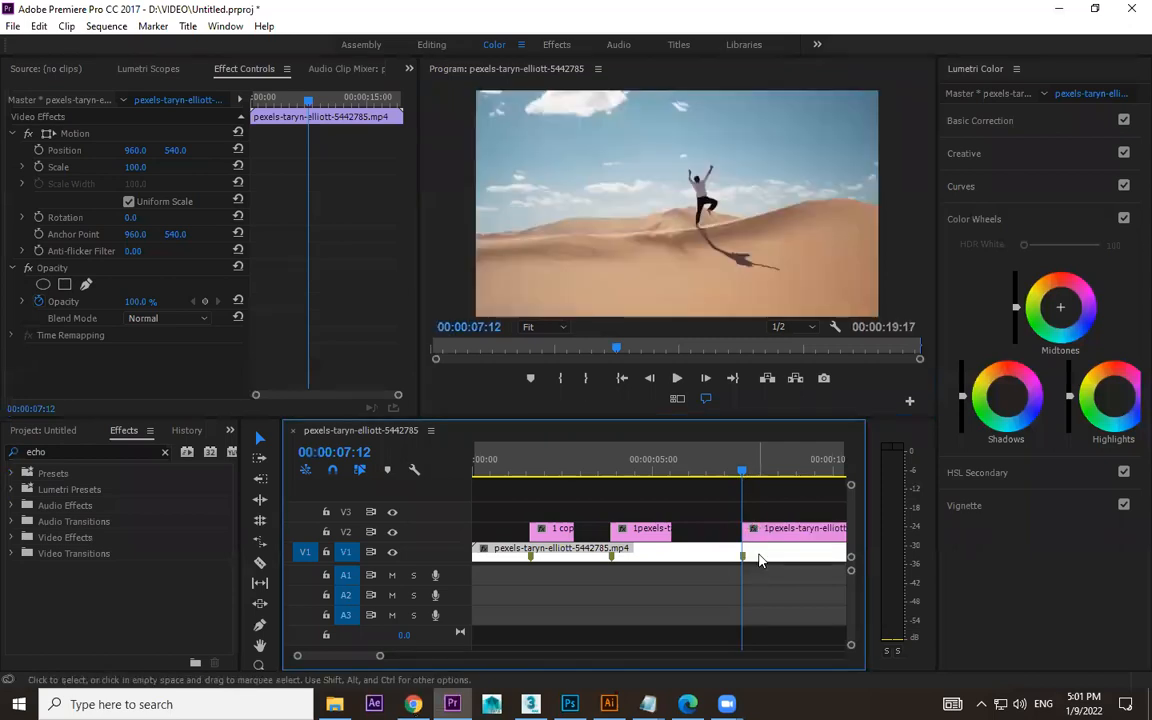
Stack the second and third cutouts on V3 and V4, and extend the first two to end with the third.
key(minus)
key(minus)
key(equal)
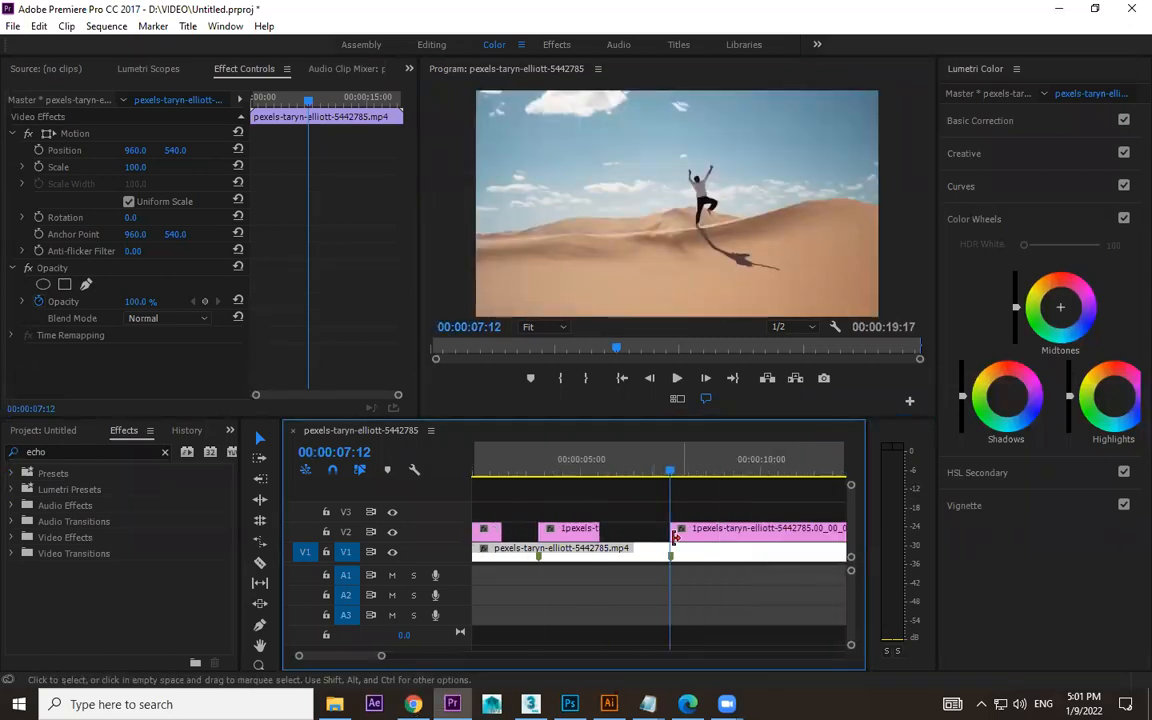
drag(652, 537, 645, 514)
drag(555, 531, 690, 511)
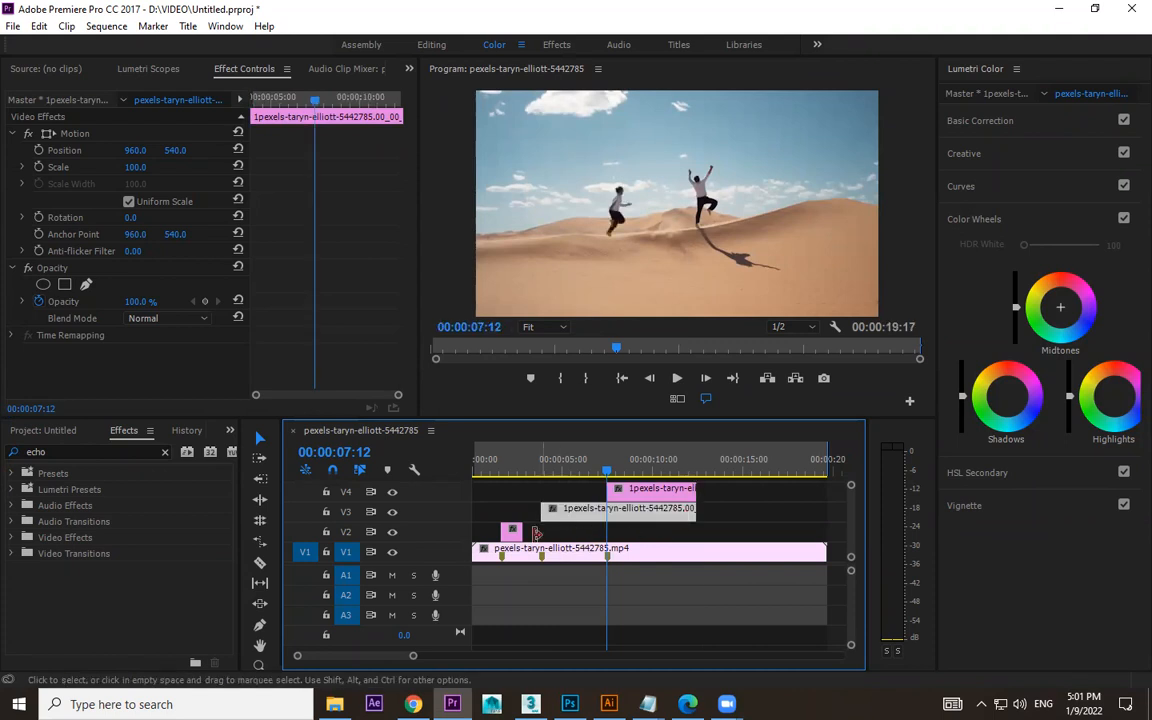
drag(520, 531, 695, 531)
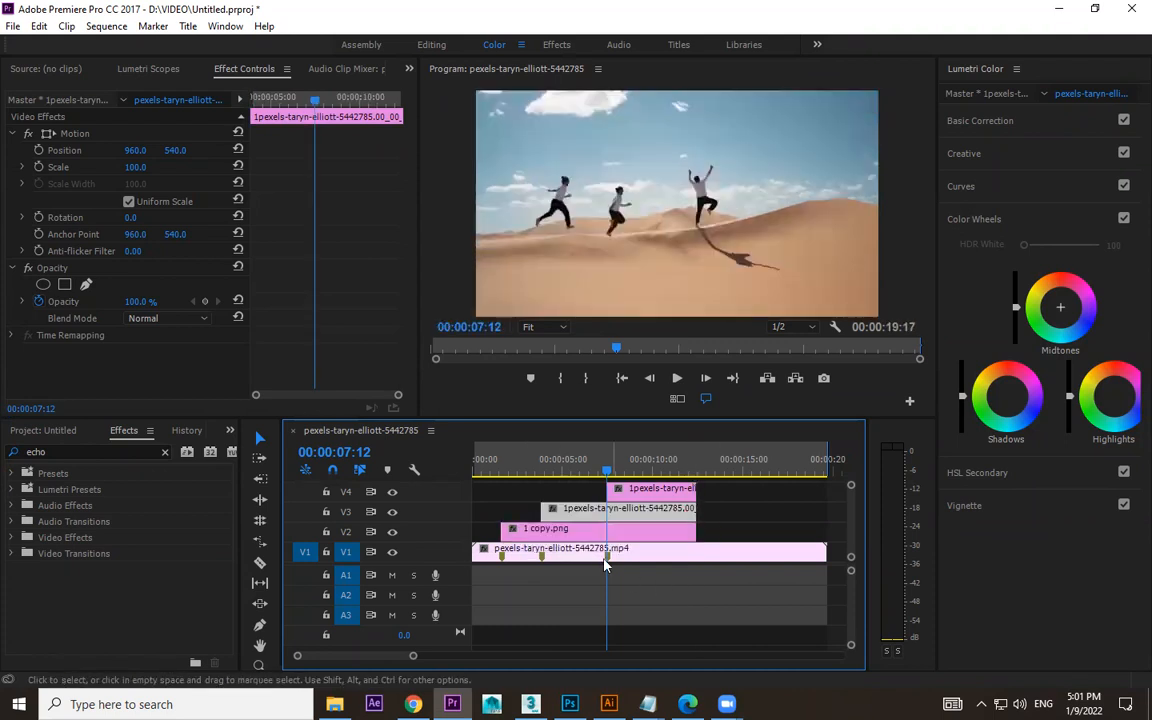
Play the sequence enlarged from 00:00:00:17 to check the three stacked cutouts against the moving runner.
click(487, 470)
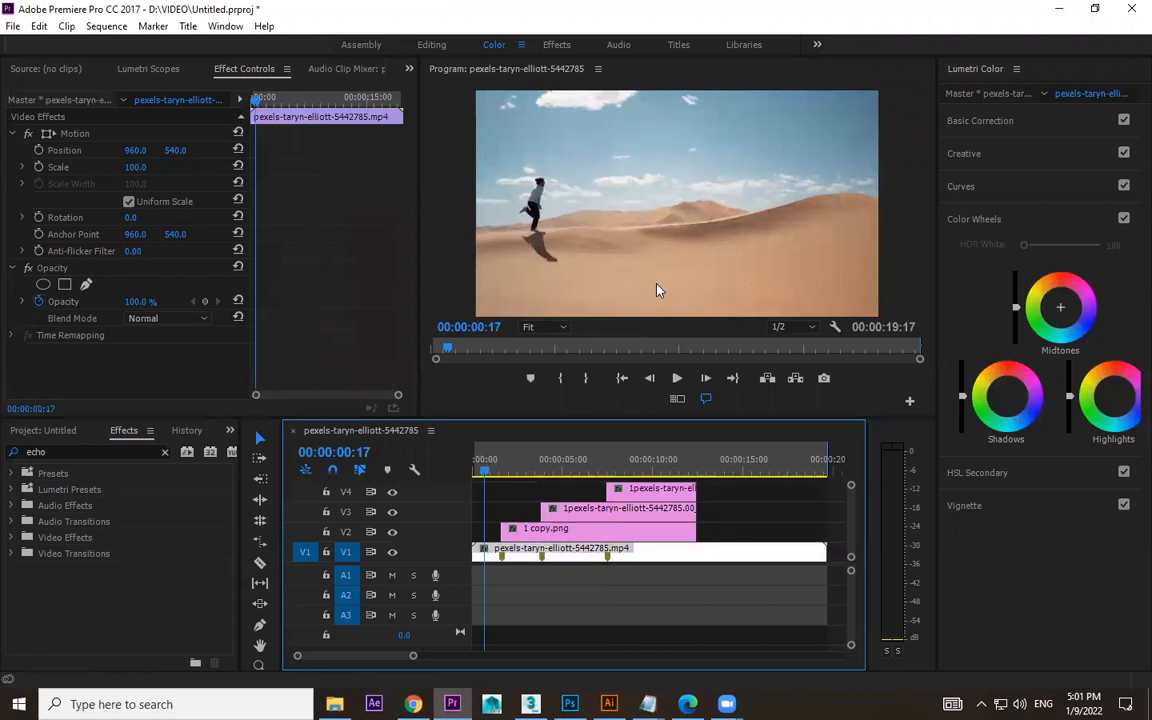
key(grave)
key(space)
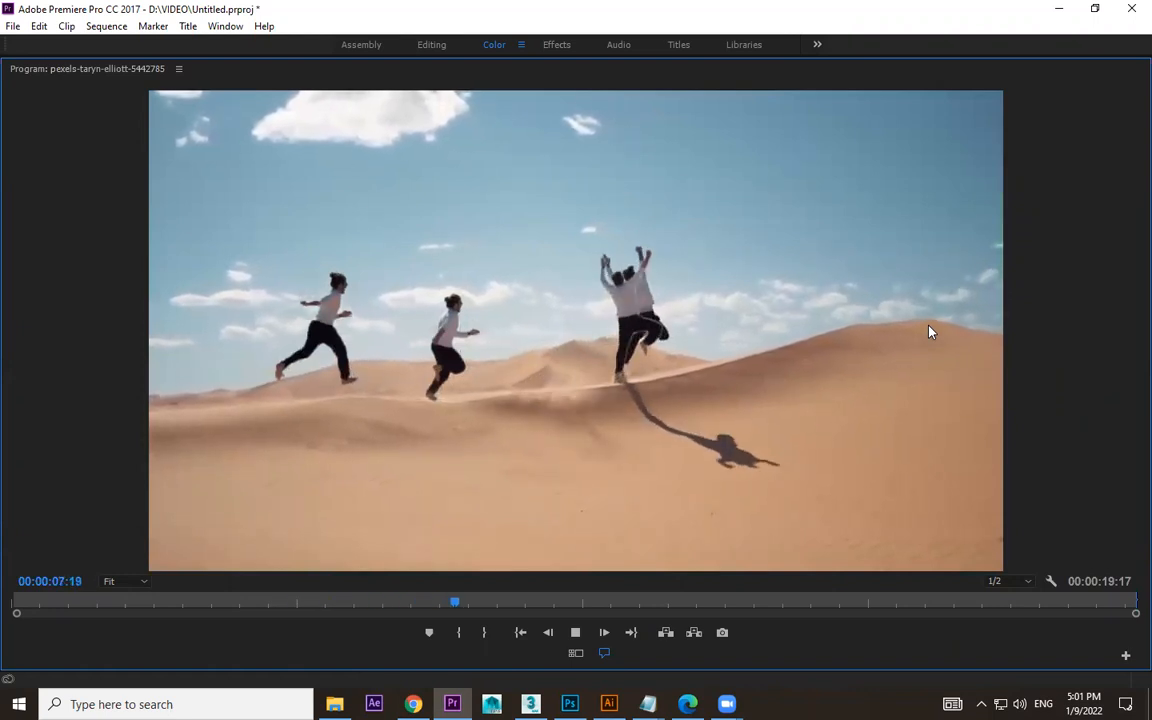
key(space)
drag(518, 602, 432, 594)
key(space)
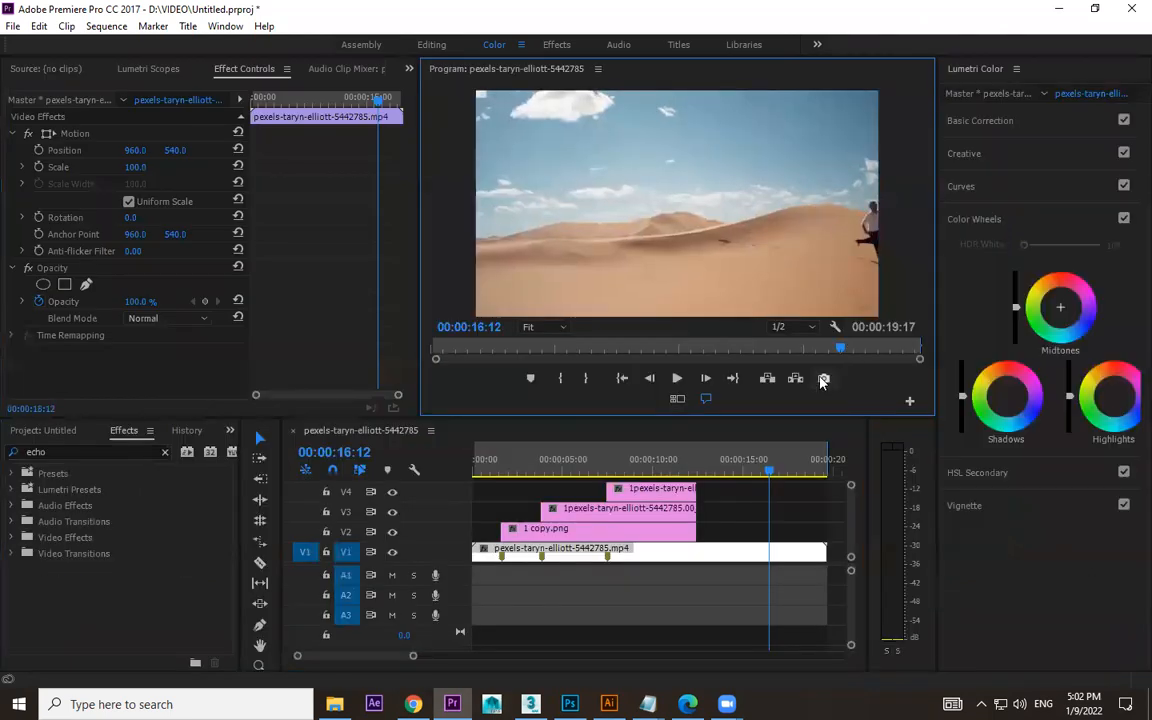
Extend all three cutout clips on V2, V3 and V4 to the end of the video clip.
click(717, 505)
drag(600, 482, 492, 530)
drag(577, 526, 642, 530)
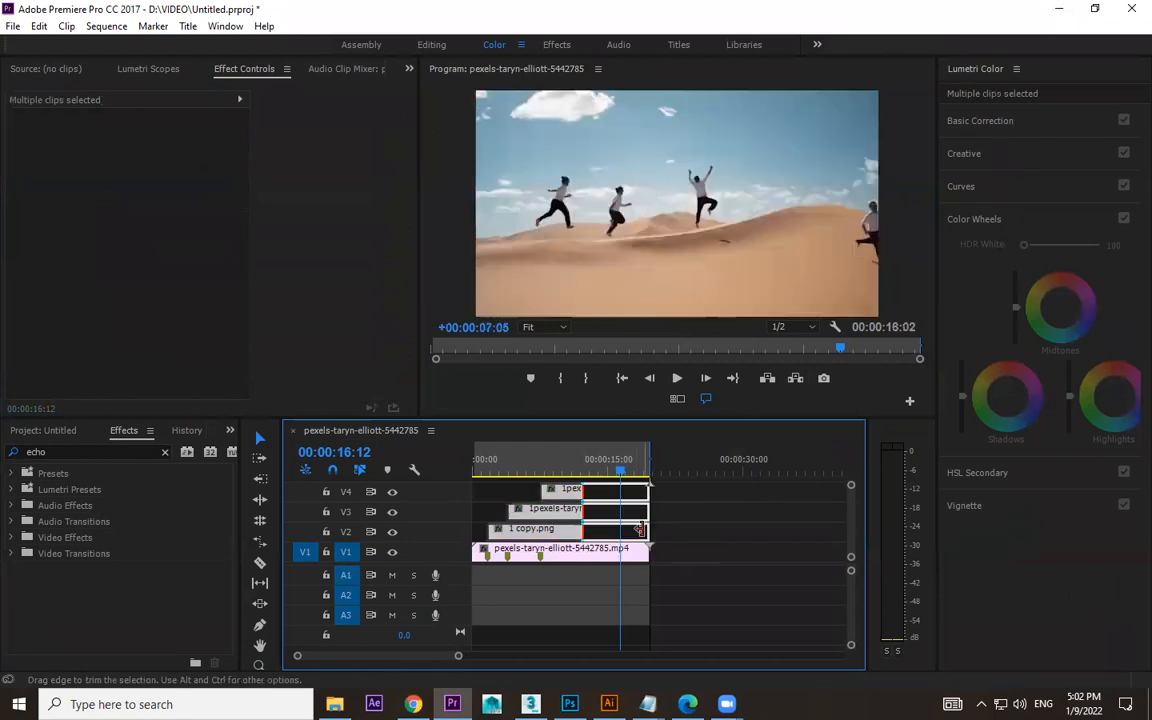
Play the sequence enlarged to check how the extended cutouts look behind the runner.
drag(514, 473, 455, 483)
key(grave)
key(space)
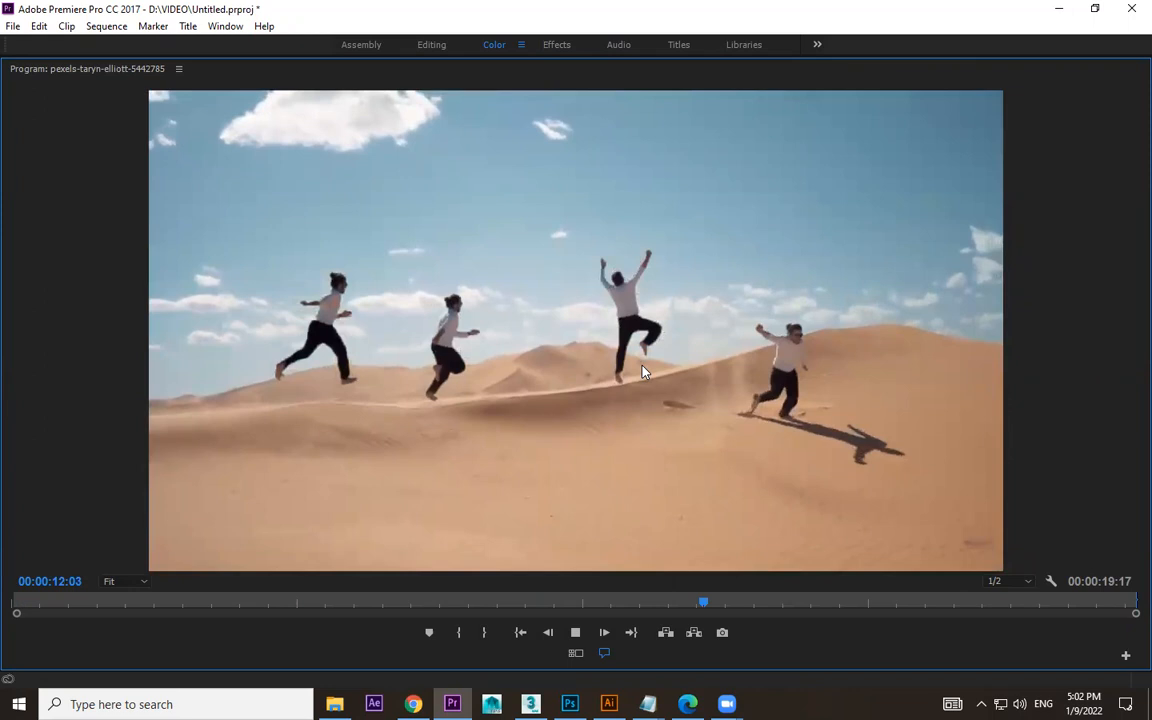
key(space)
Trim the ends of the three cutout clips on V2, V3 and V4 back to 00:00:09:23.
key(grave)
click(563, 471)
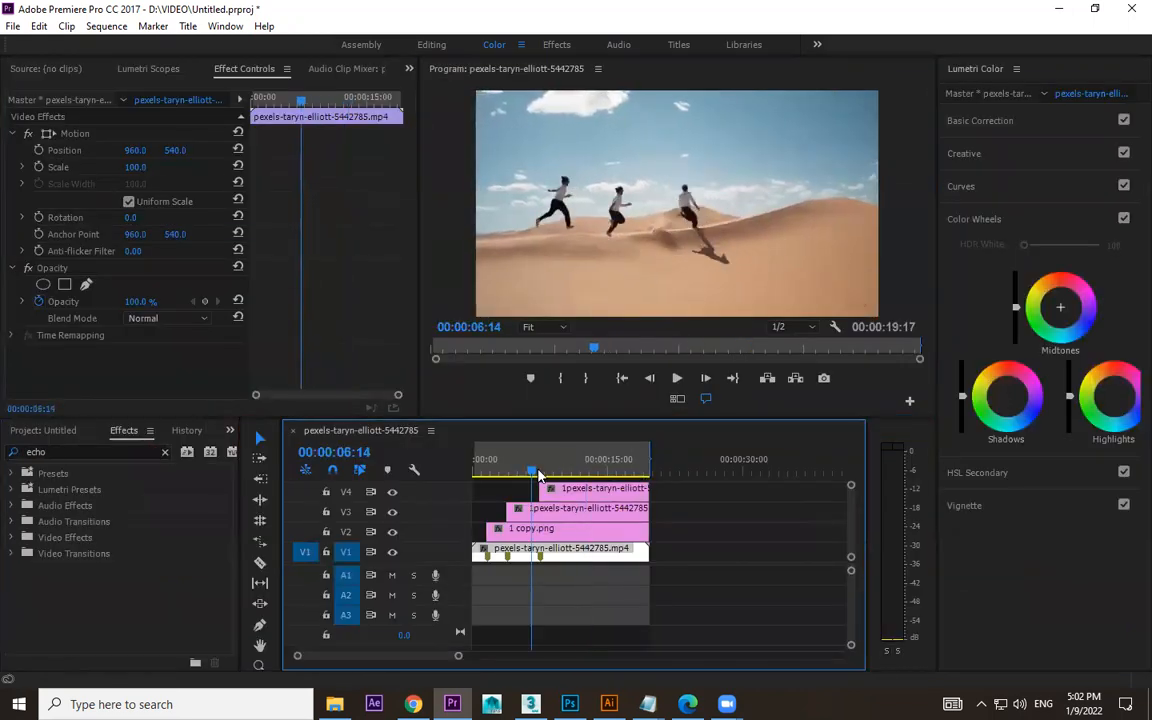
drag(648, 519, 560, 522)
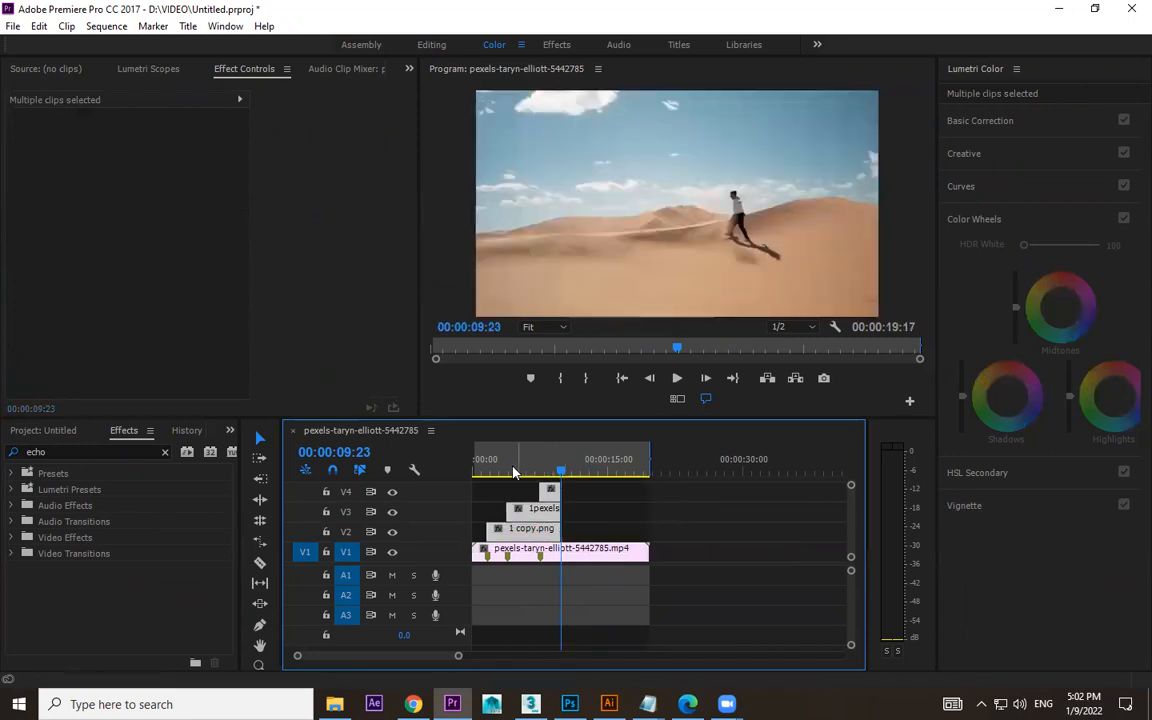
Play the sequence enlarged from the very beginning to check the shortened cutout clips.
key(Home)
key(grave)
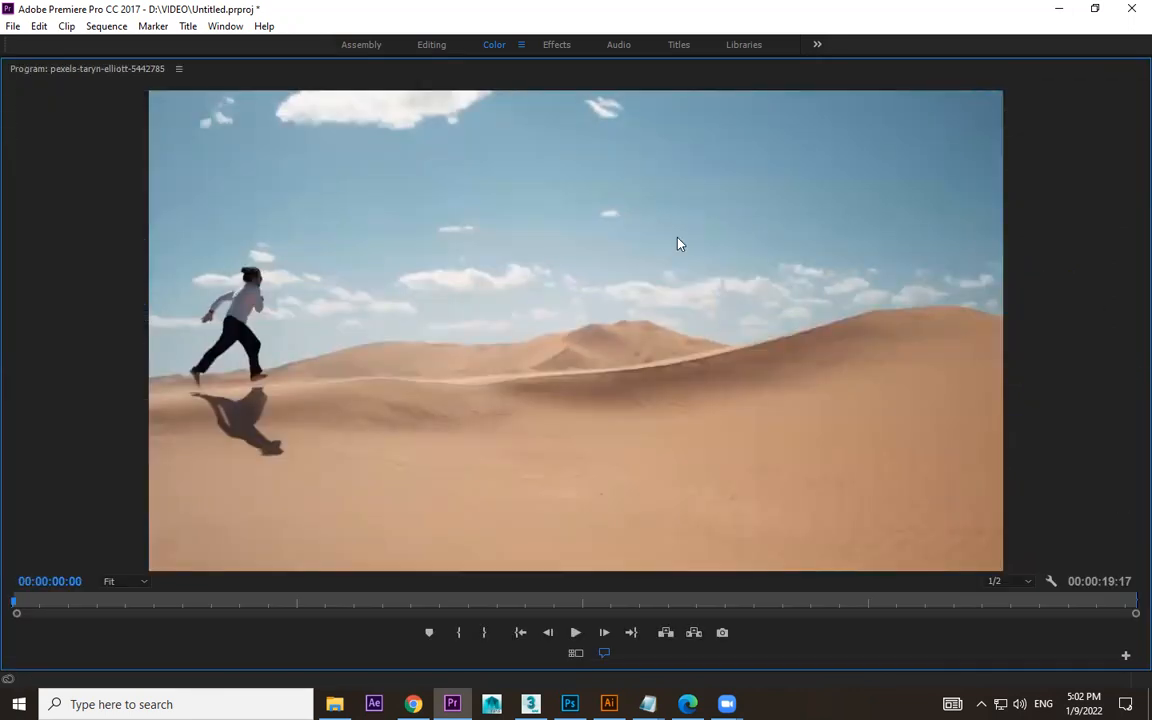
key(space)
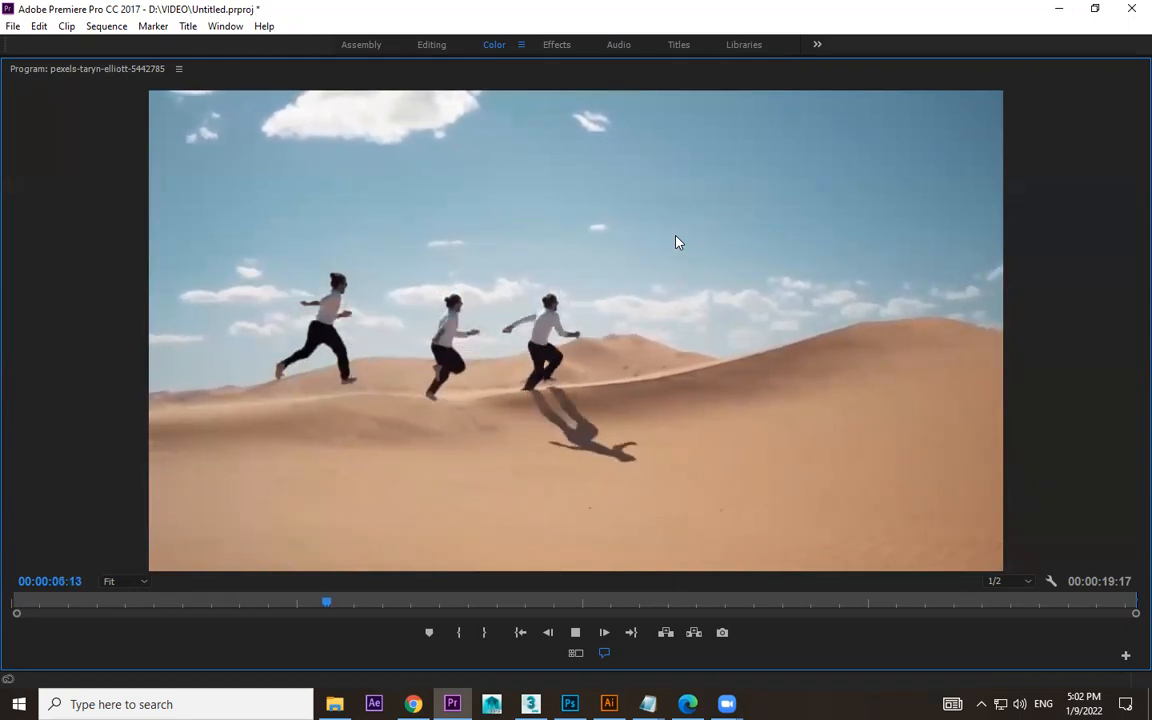
key(space)
key(grave)
Apply the default transition to the three cutout clips on V2, V3 and V4.
click(499, 468)
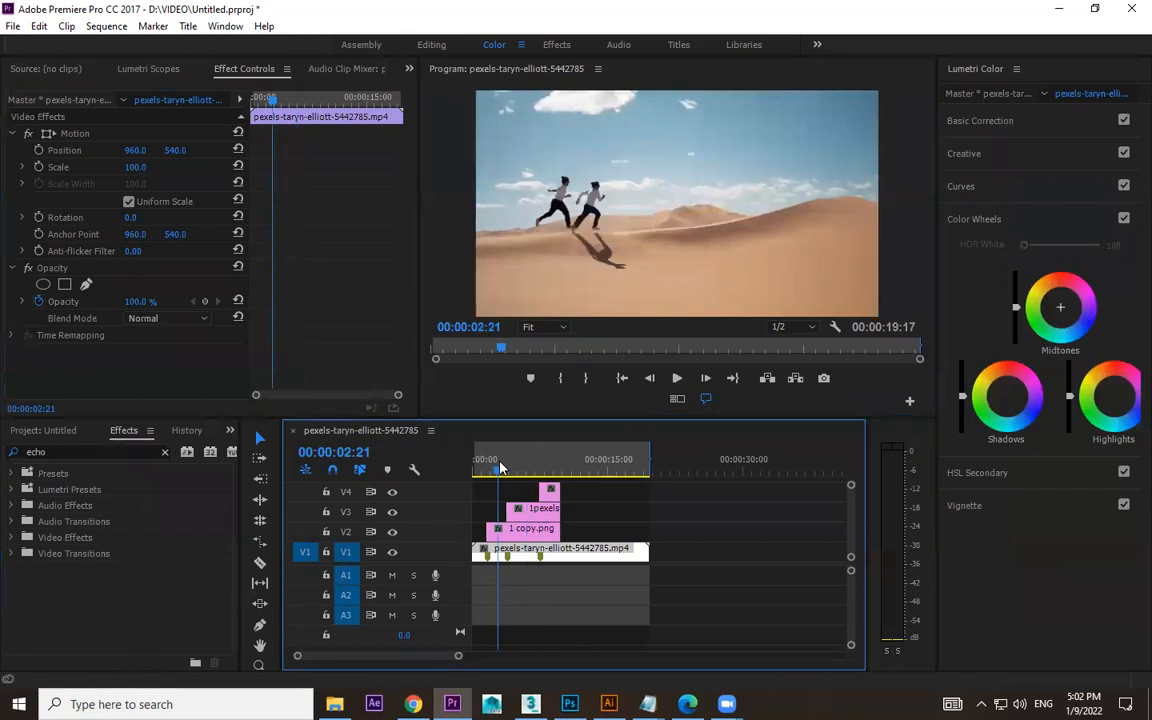
key(equal)
drag(687, 482, 609, 526)
key(ctrl+d)
Play the sequence enlarged from 00:00:01:05 to check the transitions on the cutout clips.
drag(521, 470, 492, 470)
key(grave)
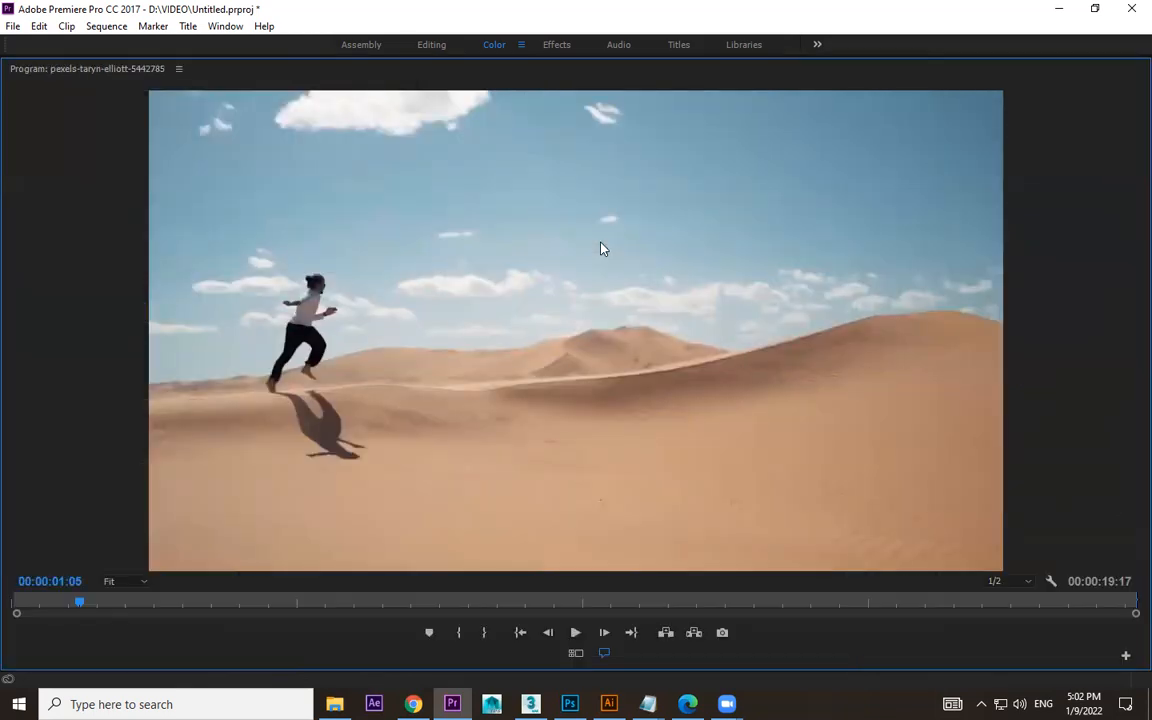
key(space)
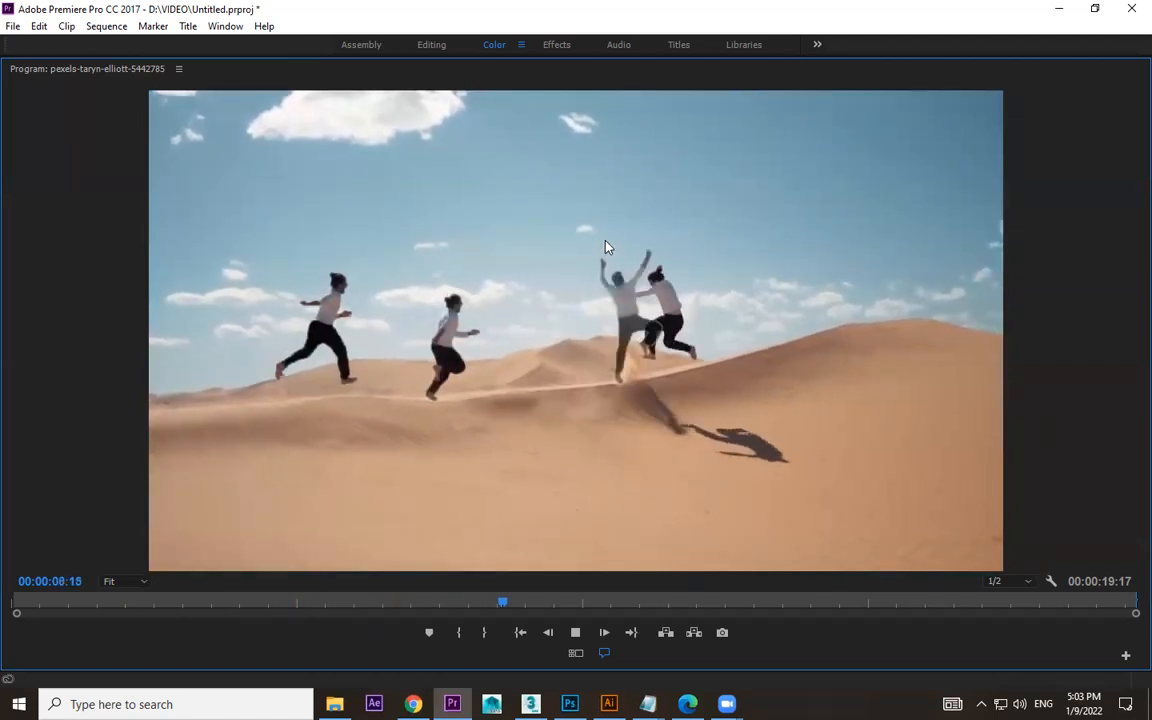
key(space)
key(grave)
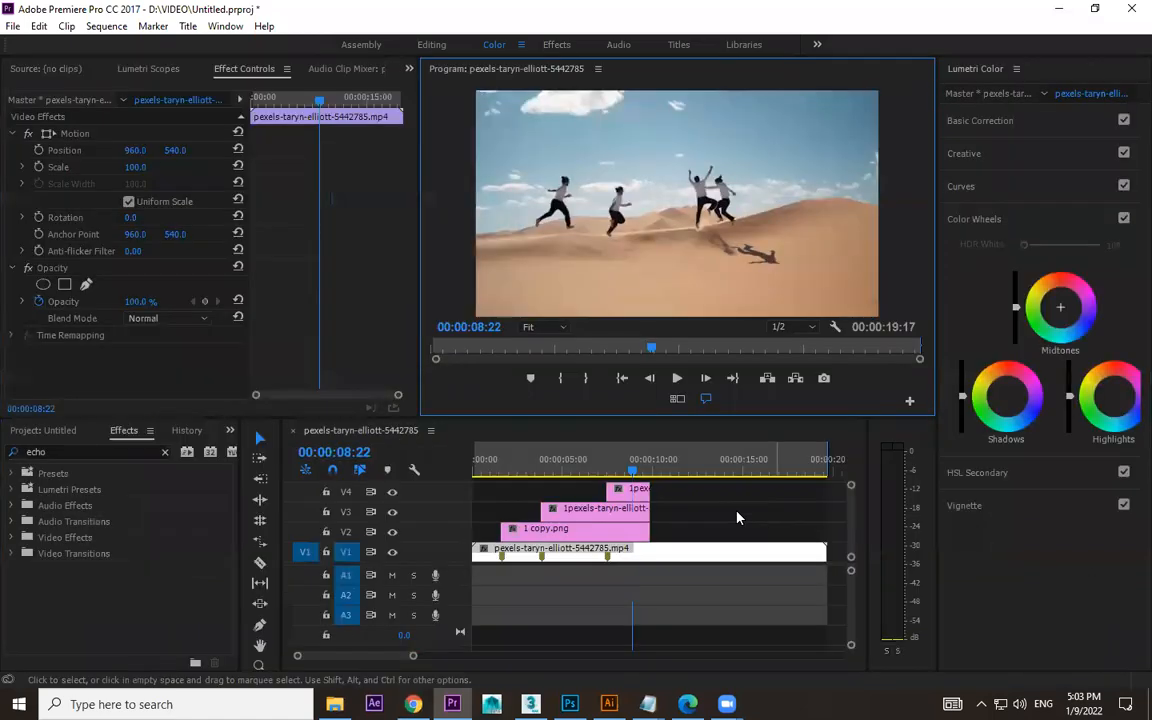
Play the sequence enlarged again to check the cutouts without transitions as the runner passes each one.
click(497, 473)
key(grave)
key(space)
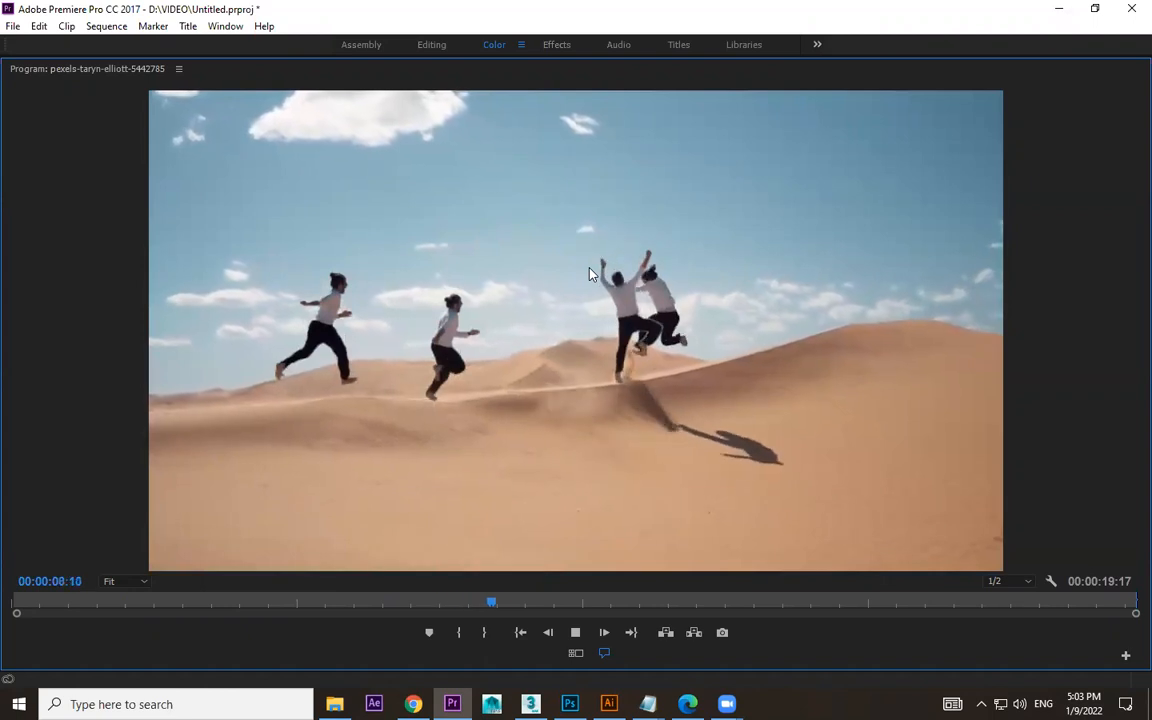
key(space)
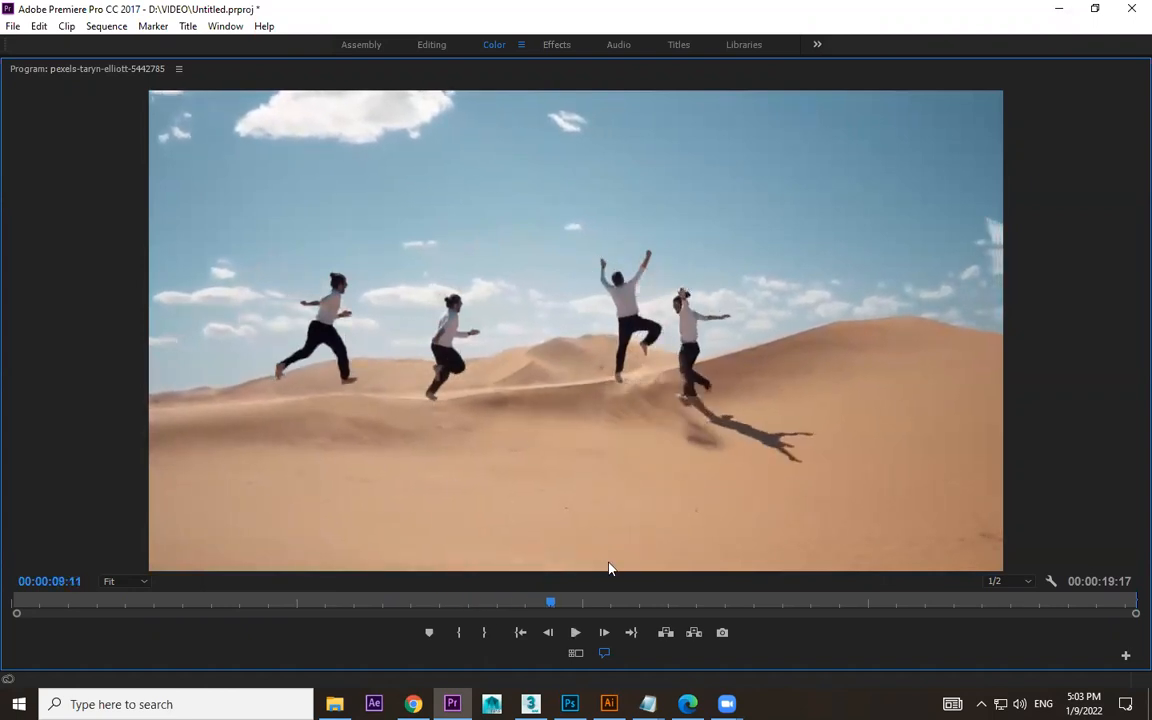
key(grave)
Scrub through the cutout clips and inspect the frame at 00:00:06:12 in the enlarged preview.
drag(514, 472, 548, 472)
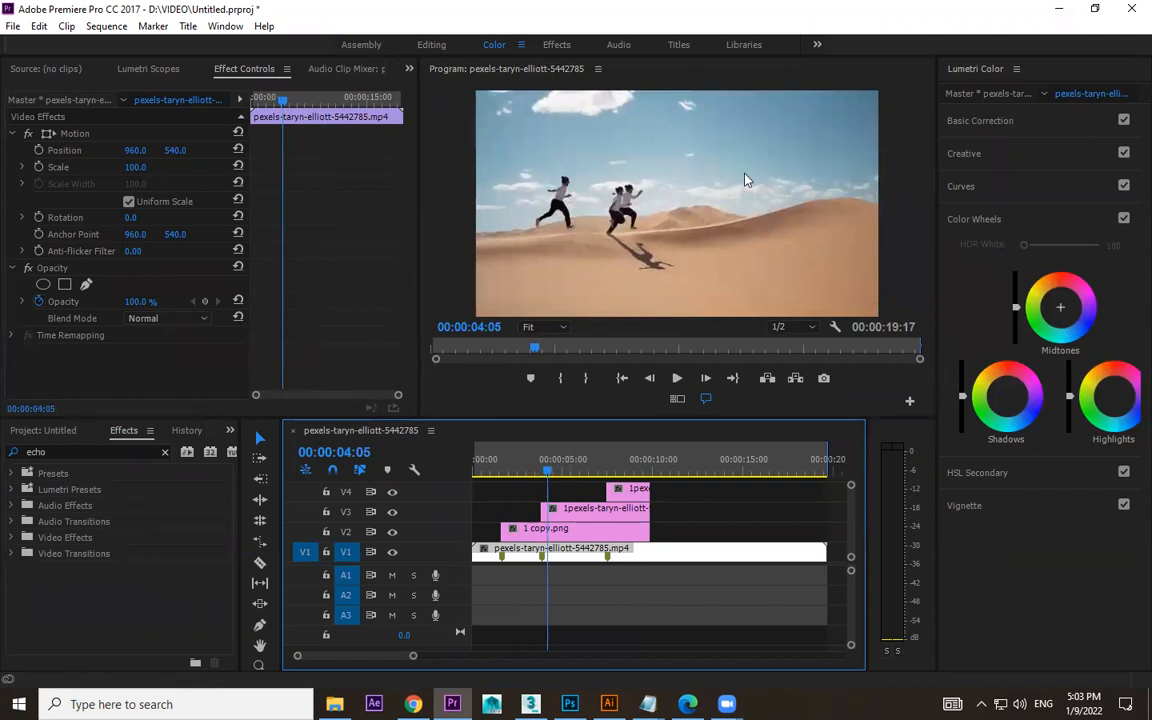
drag(500, 472, 530, 478)
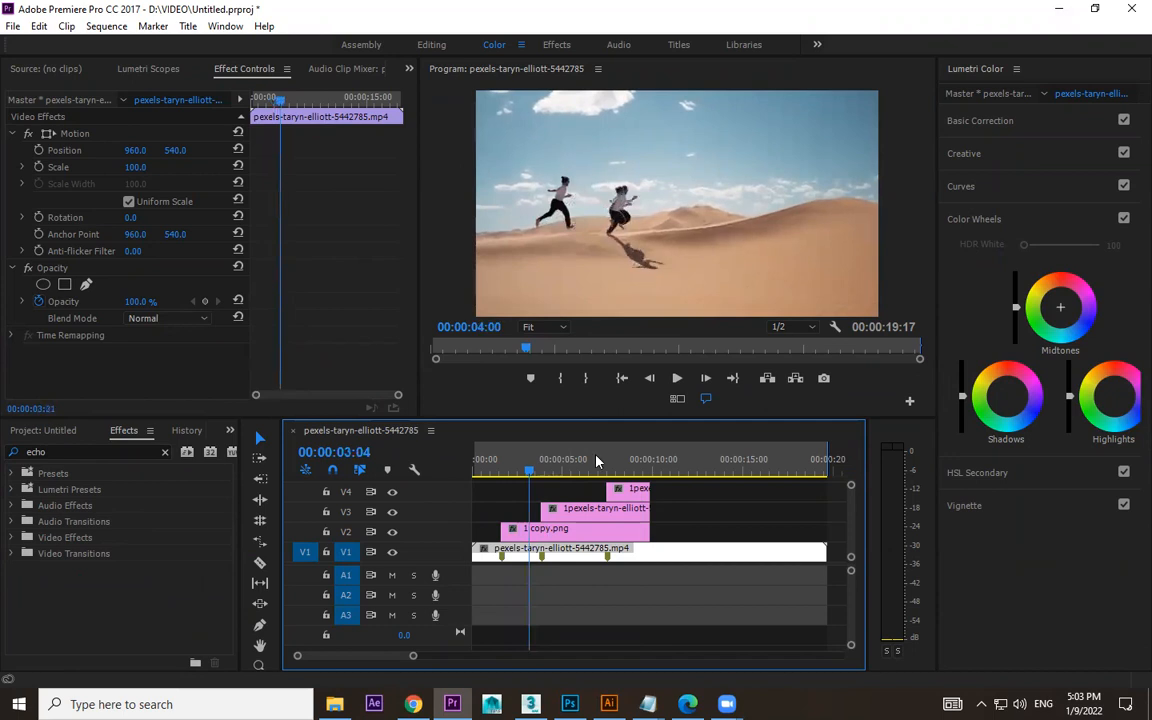
drag(618, 469, 620, 470)
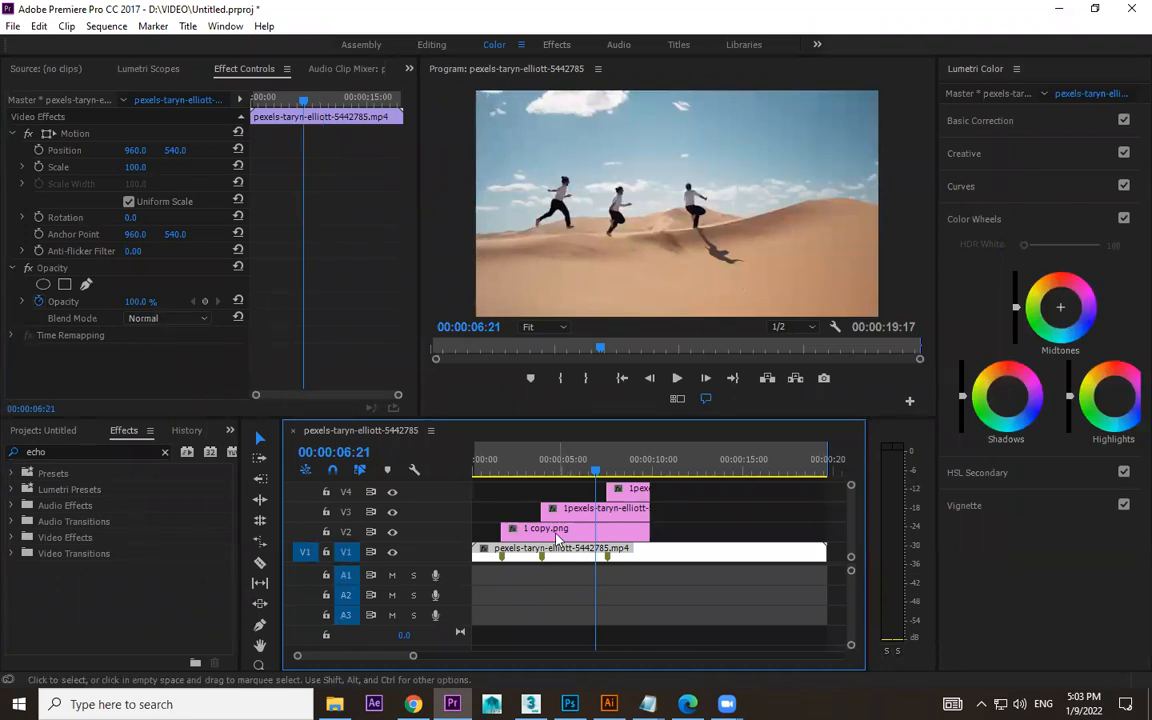
click(590, 470)
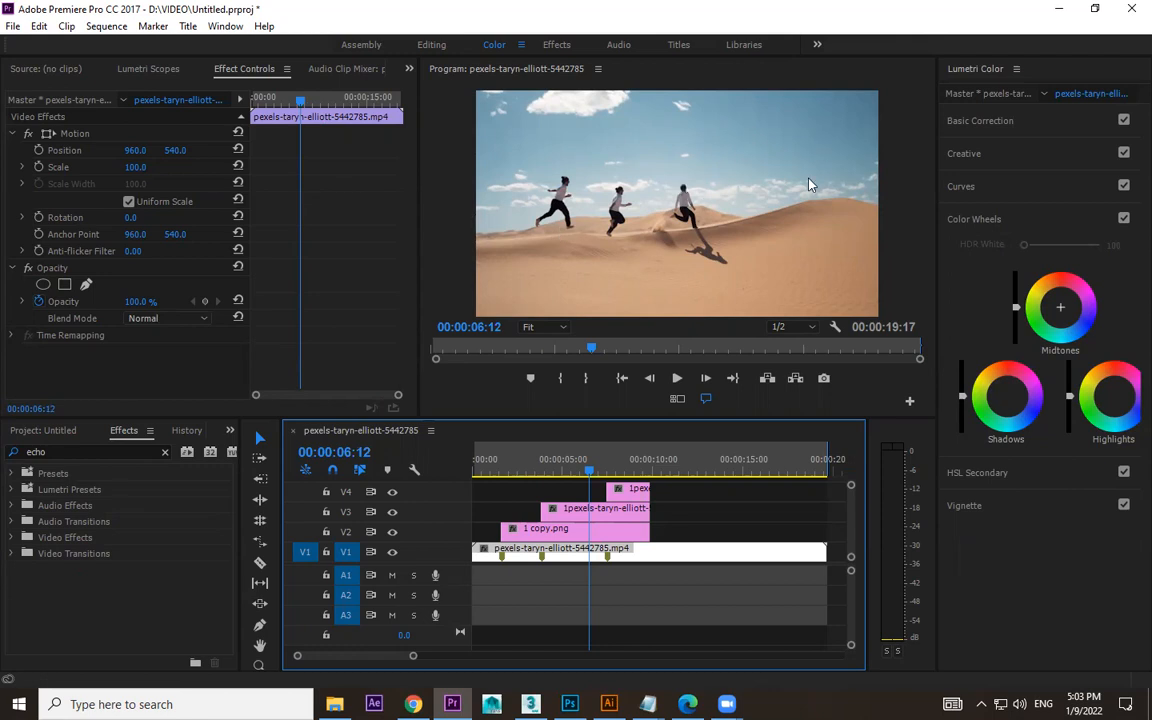
key(grave)
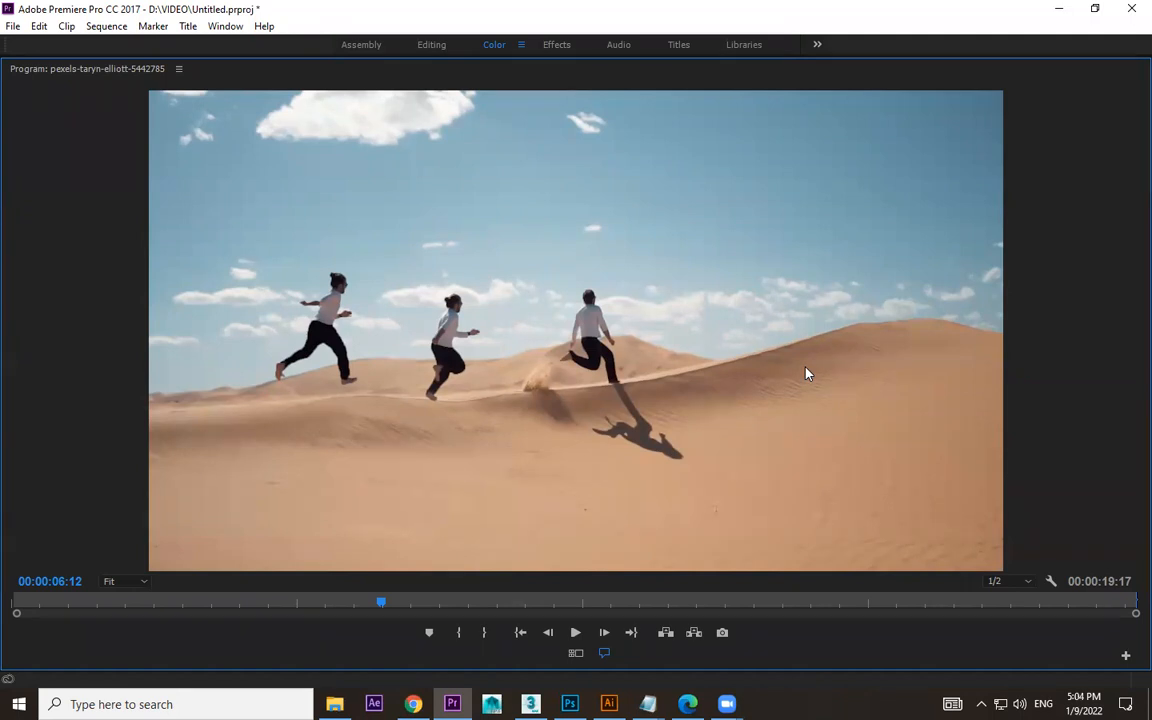
key(grave)
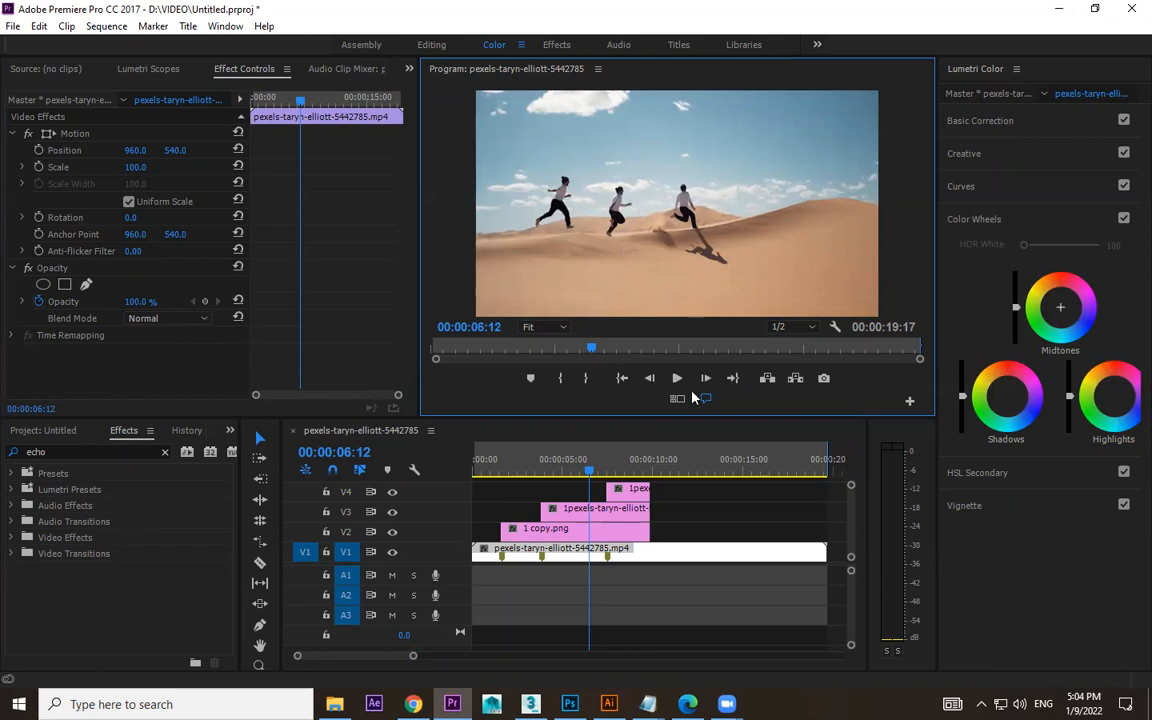
Scrub between 00:00:02:03 and 00:00:08:13 to examine the runner's position relative to each frozen cutout.
drag(589, 470, 554, 471)
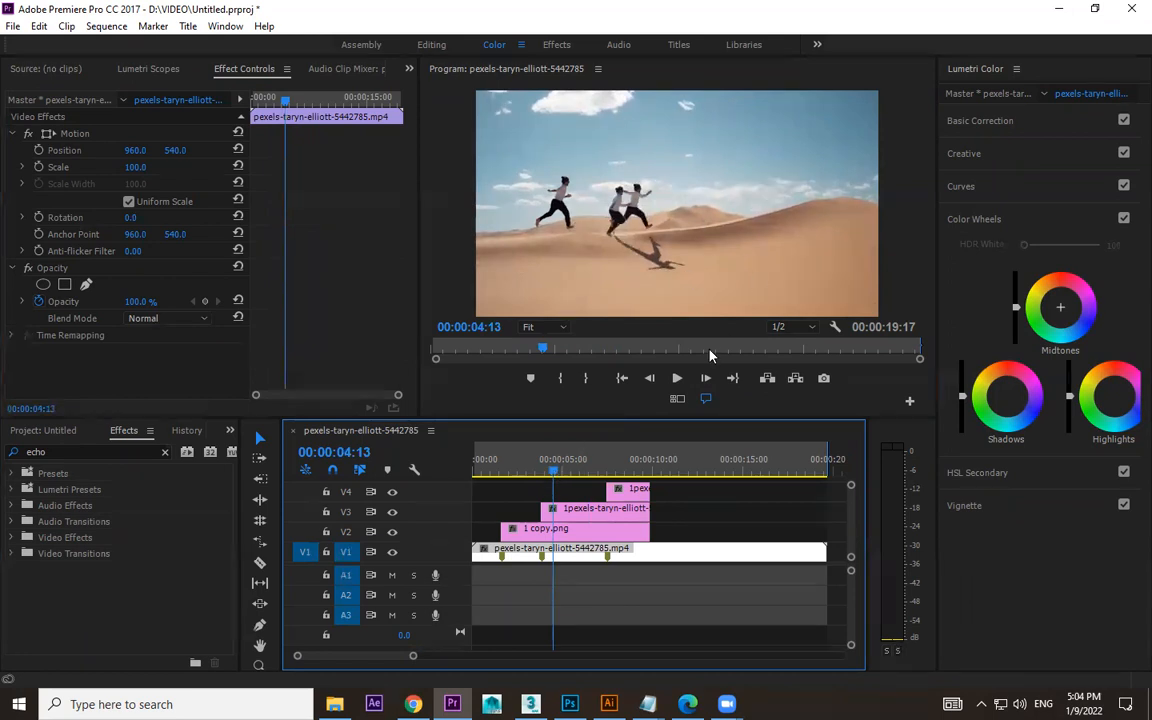
drag(594, 468, 582, 470)
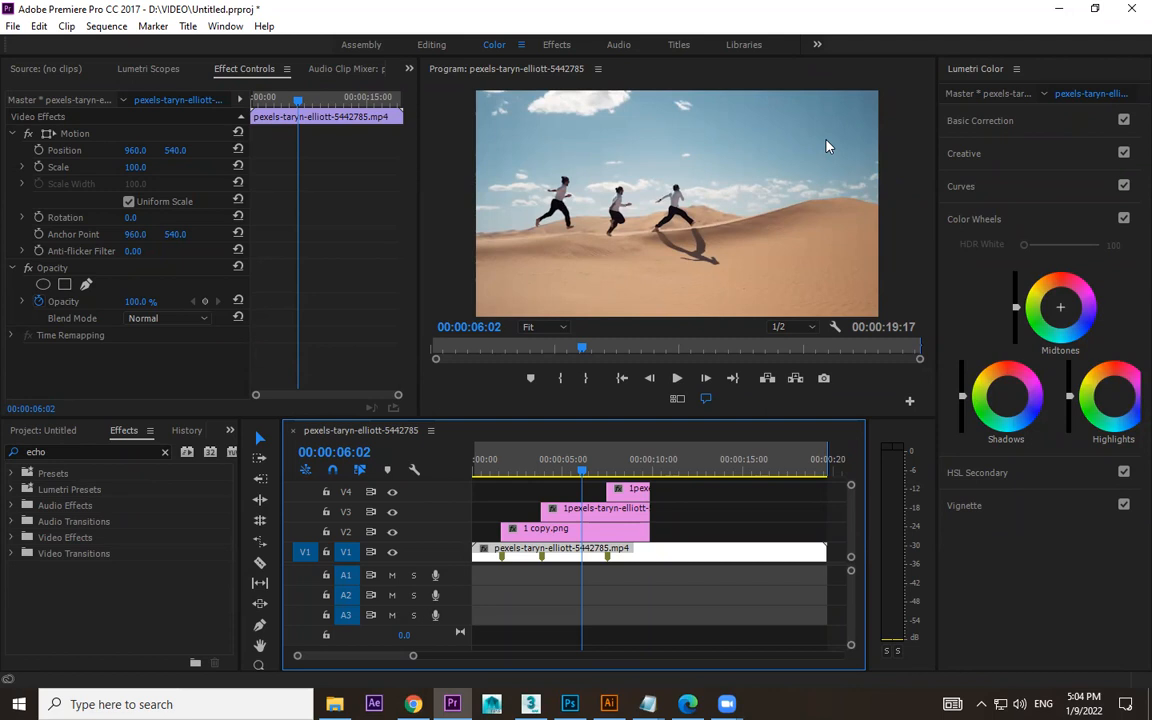
key(space)
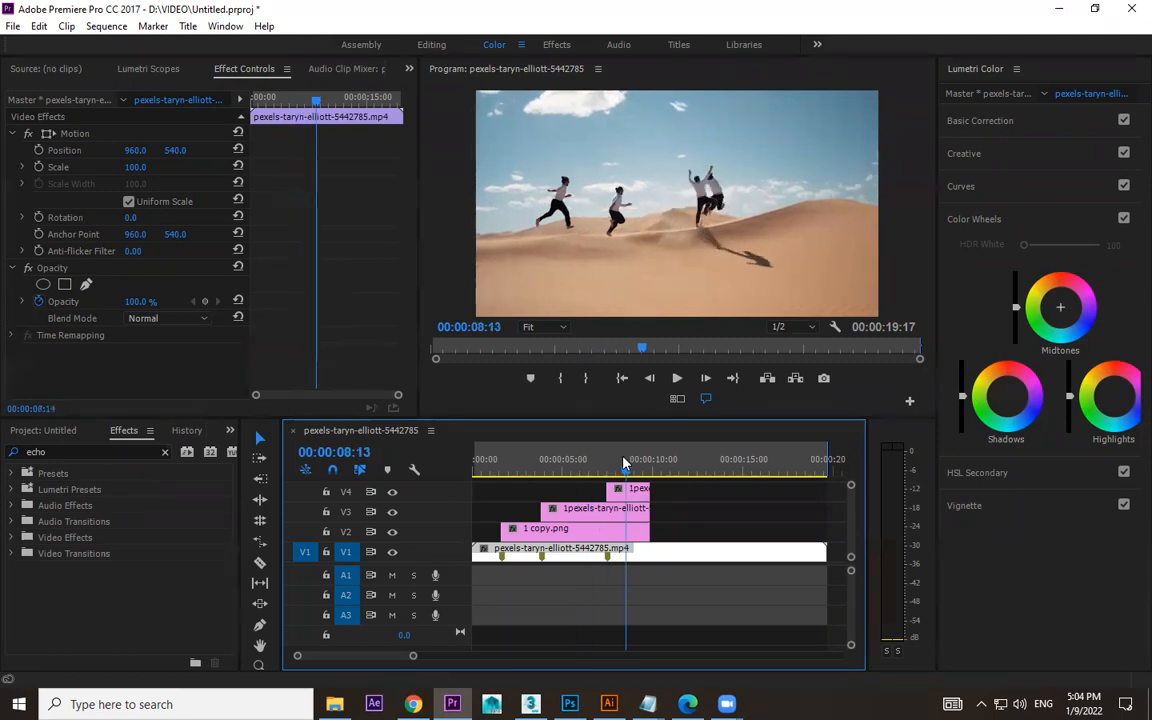
click(512, 463)
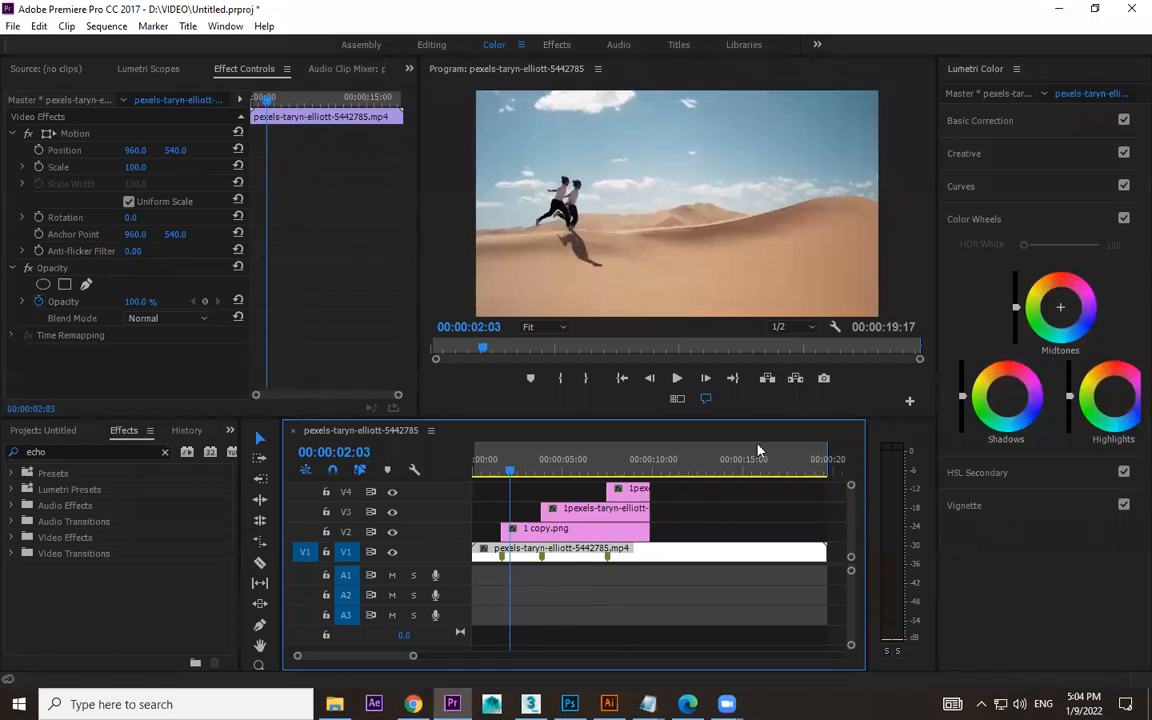
drag(529, 463, 574, 468)
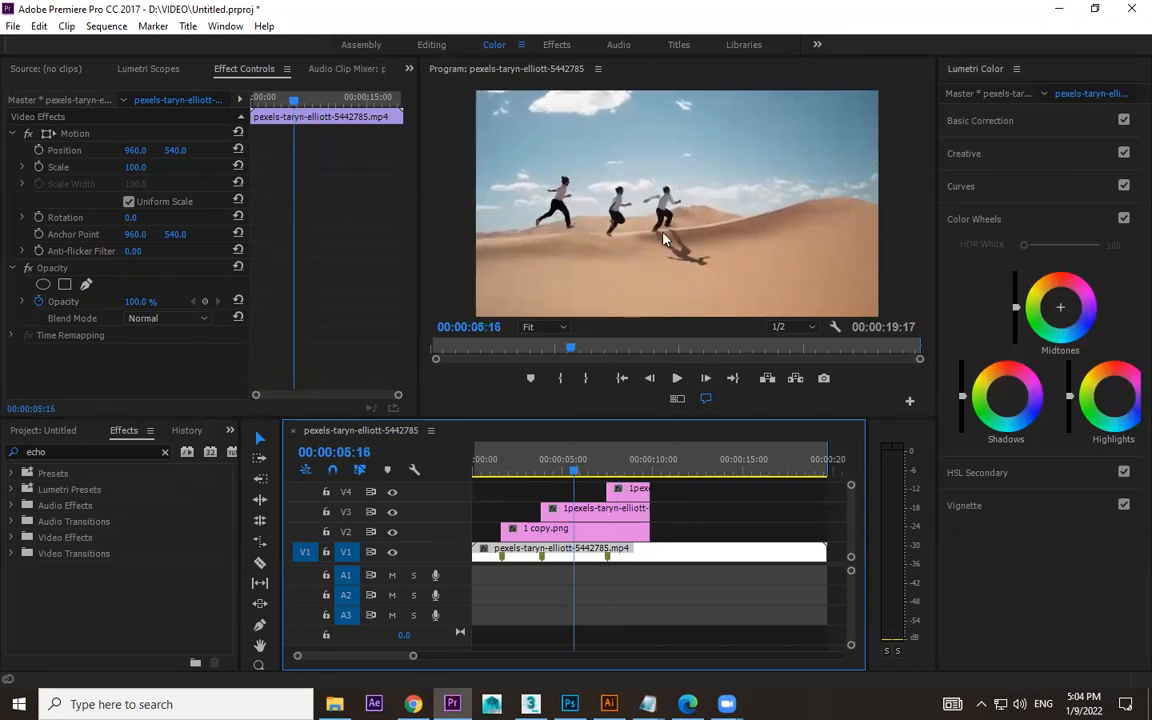